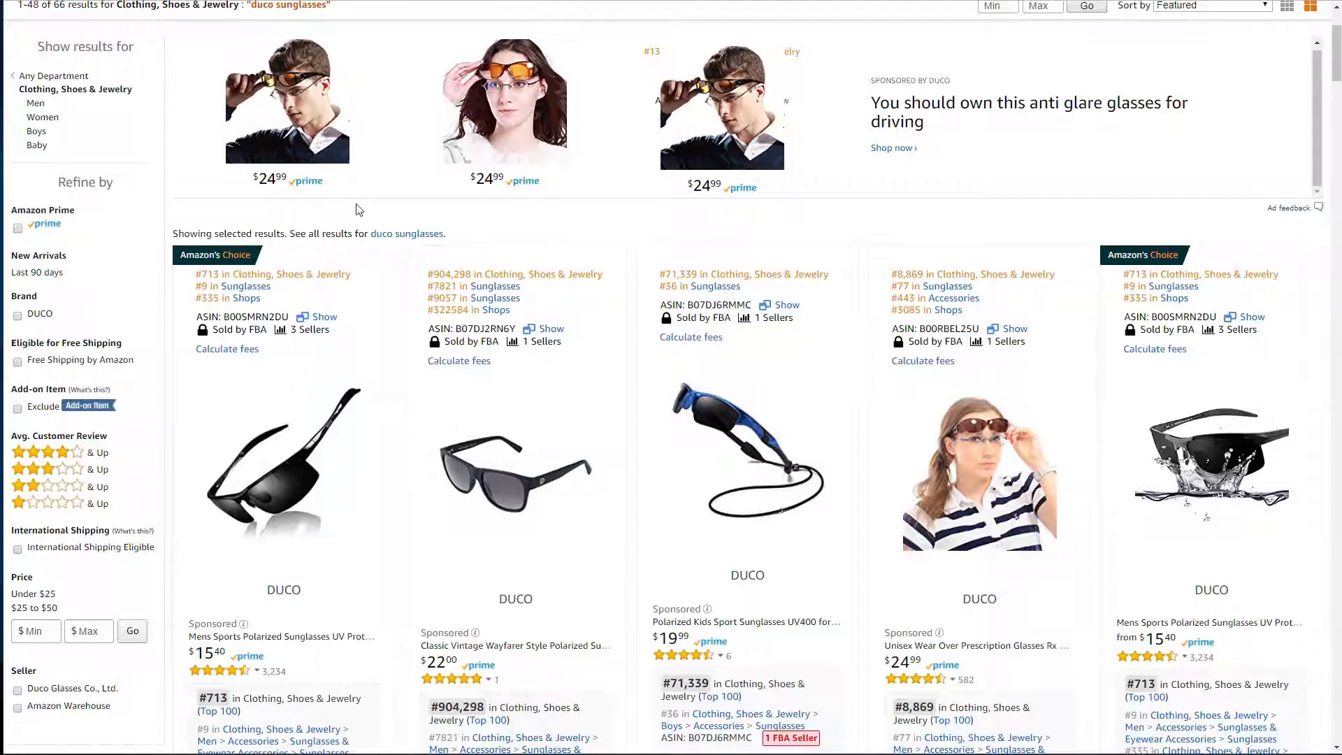
Examine the DUCO sunglasses search results, checking the brand banner, the sponsored listings and the regular listings, and highlight a listing's Sponsored label
scroll(336, 185, up, 1)
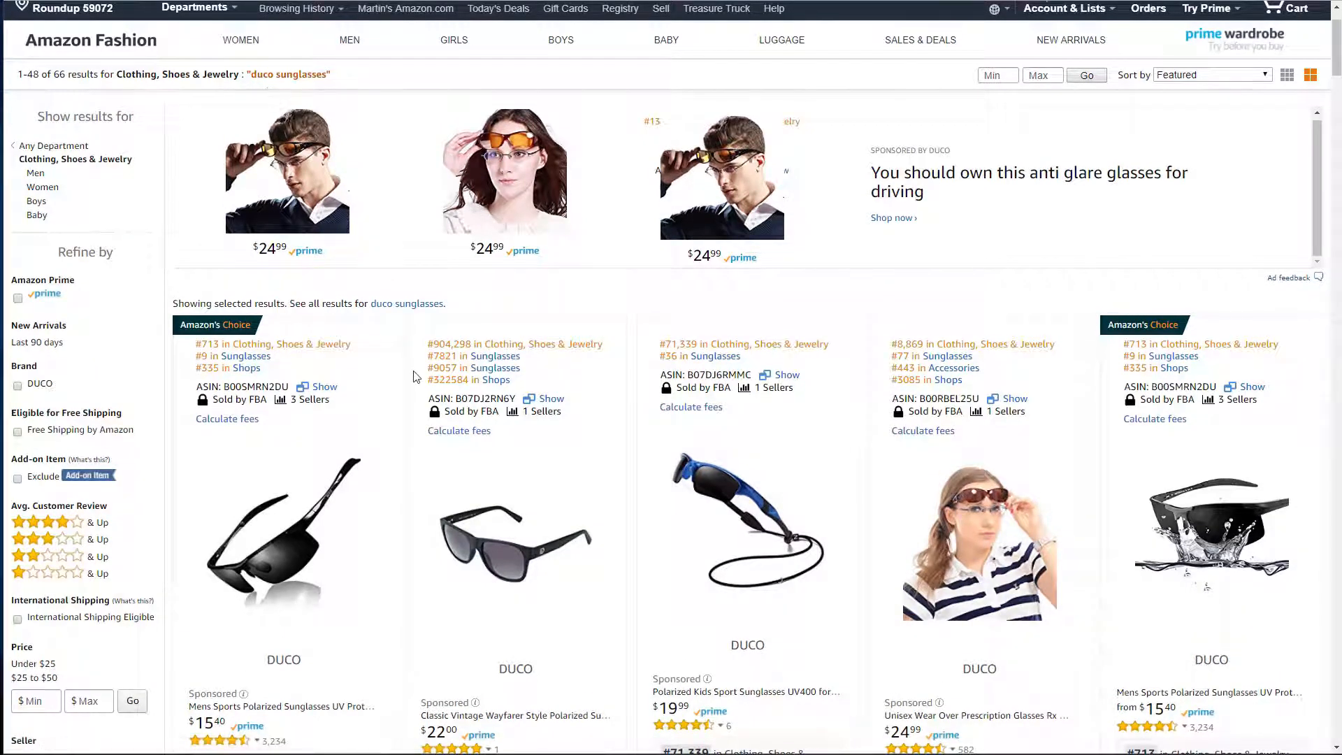
scroll(411, 408, down, 2)
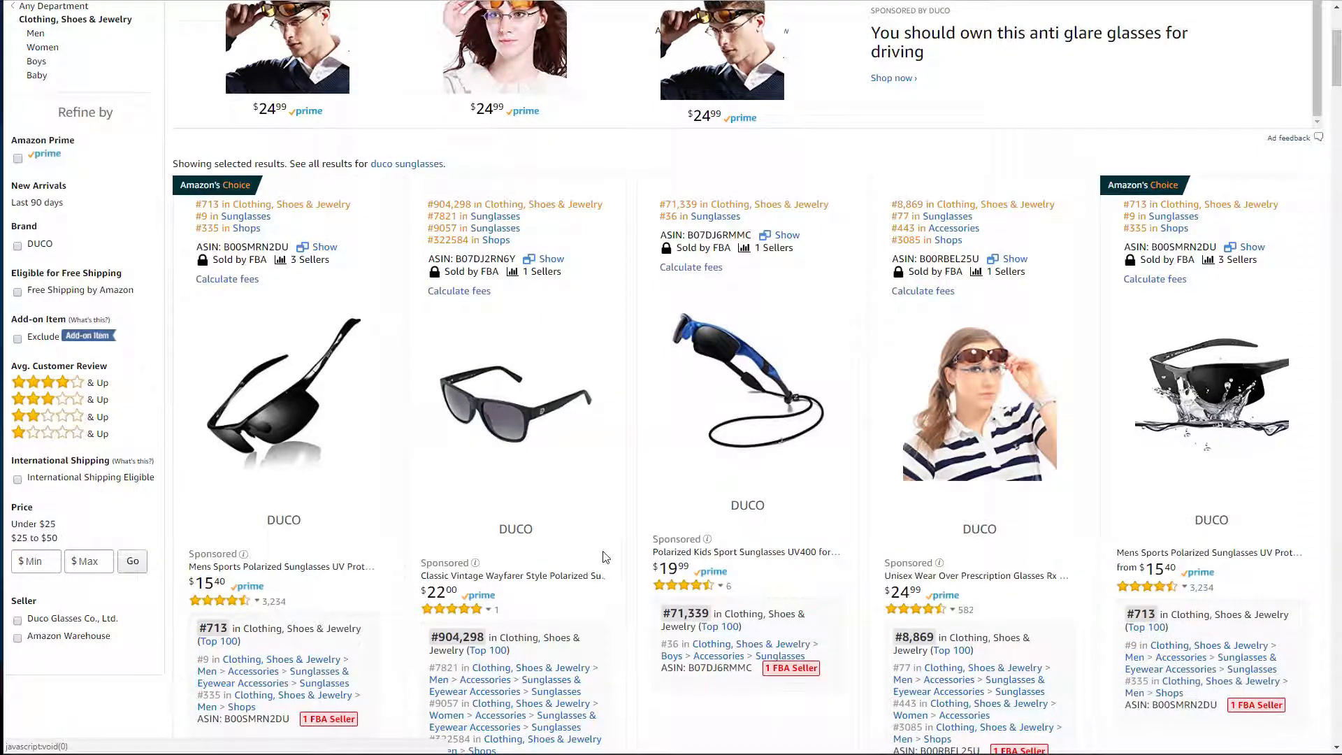
scroll(605, 558, down, 3)
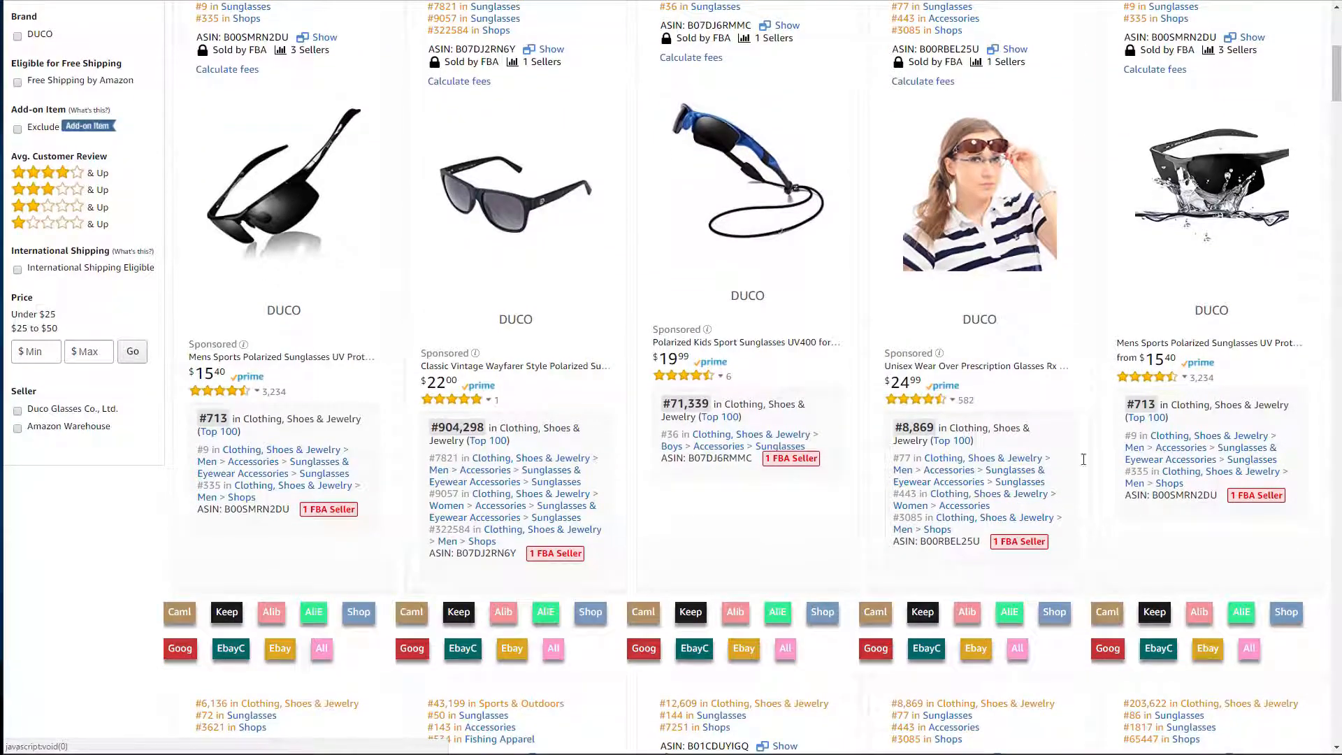
scroll(506, 407, down, 2)
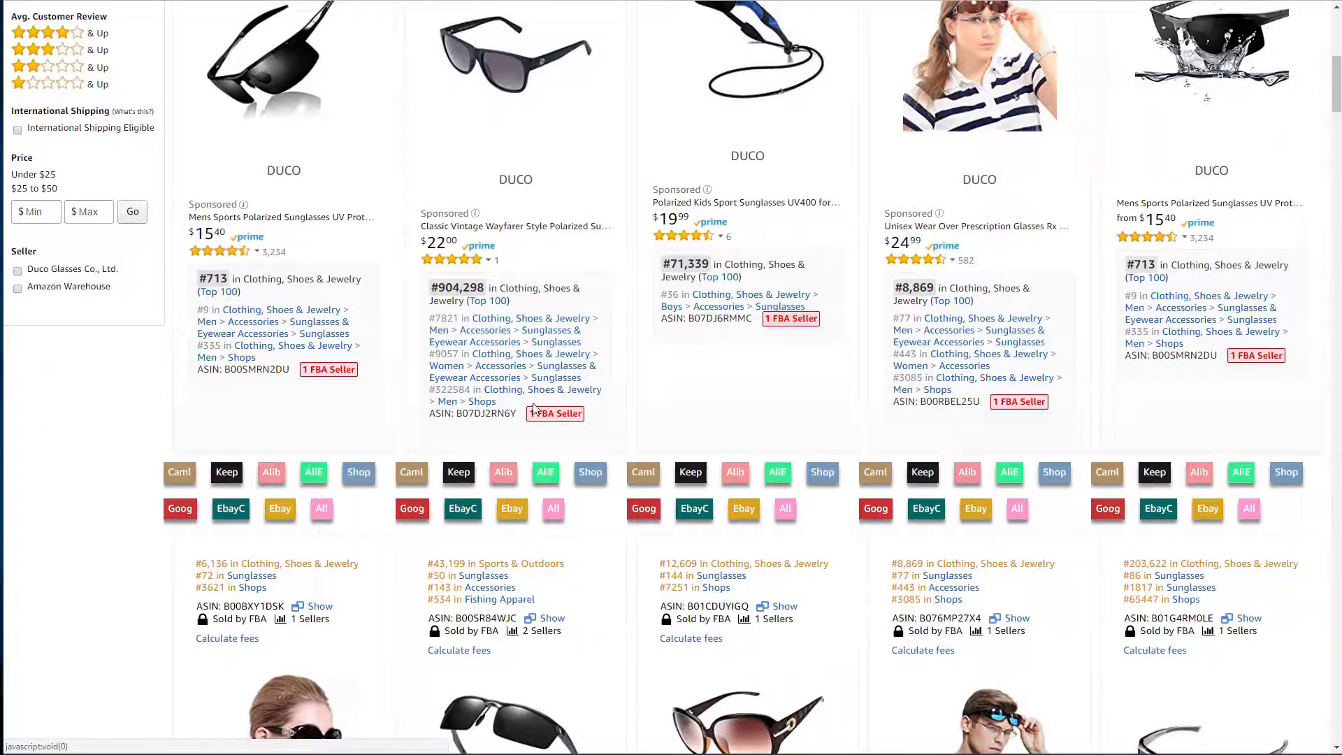
scroll(533, 403, down, 3)
scroll(532, 403, down, 5)
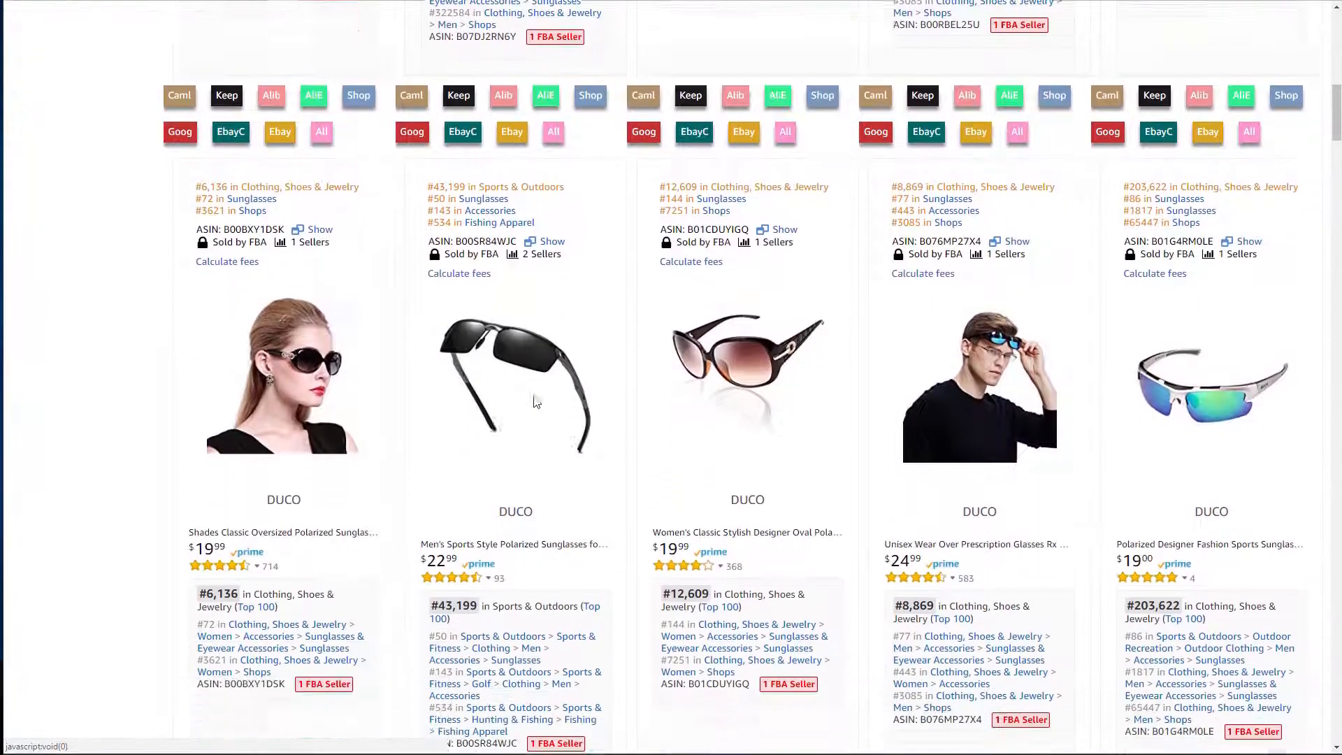
scroll(536, 403, up, 10)
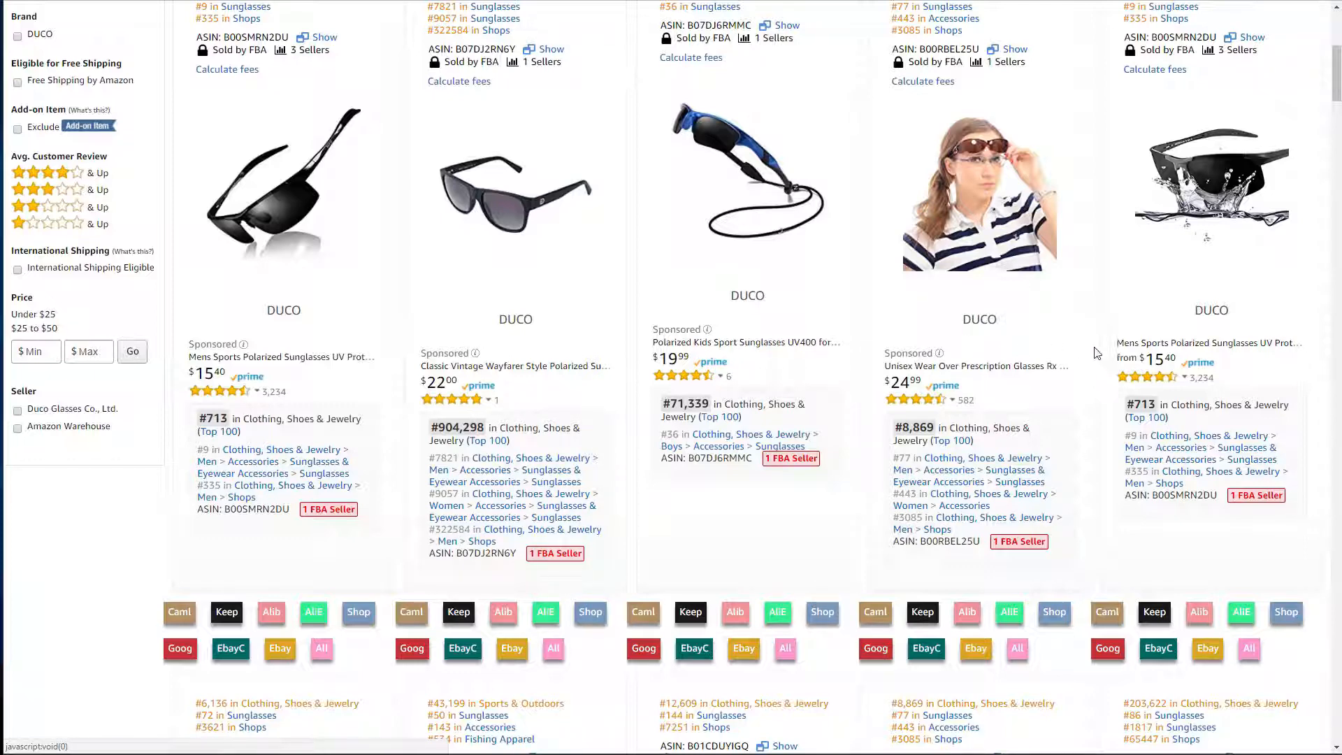
scroll(699, 406, down, 5)
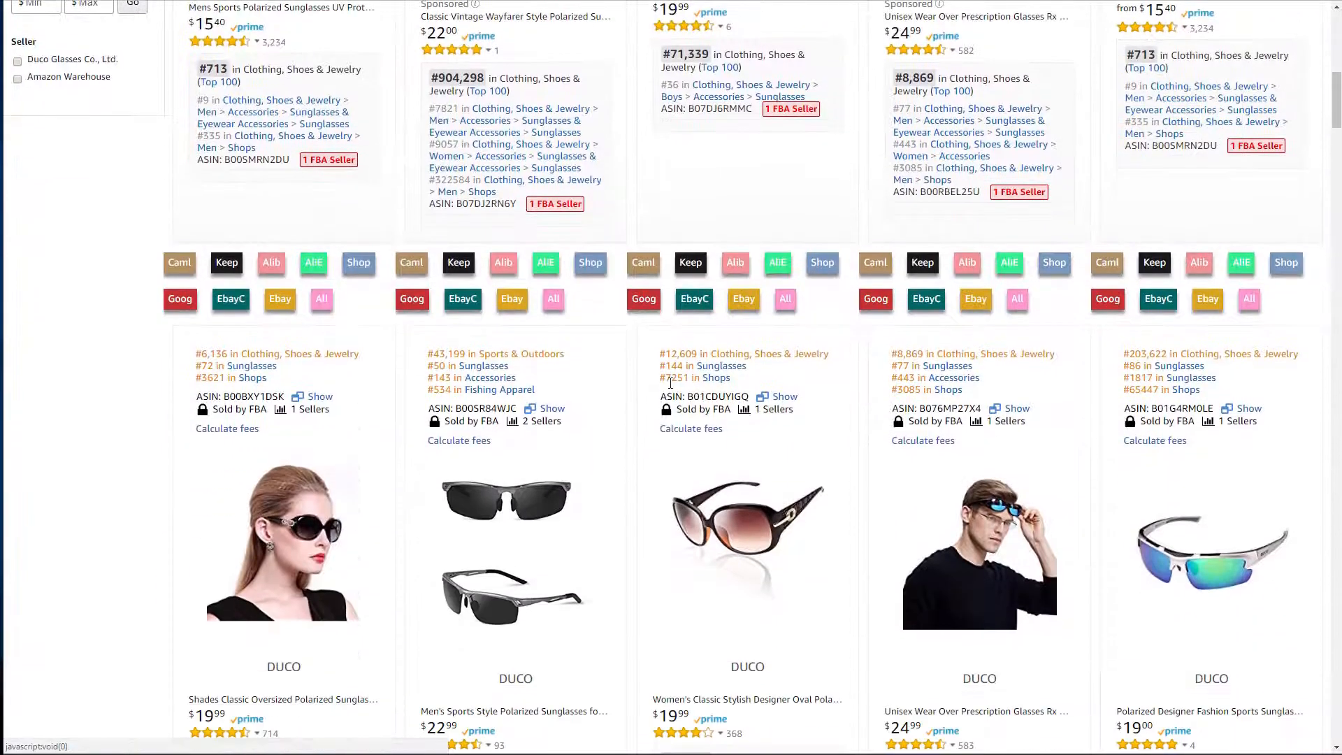
scroll(767, 418, down, 7)
scroll(674, 387, down, 9)
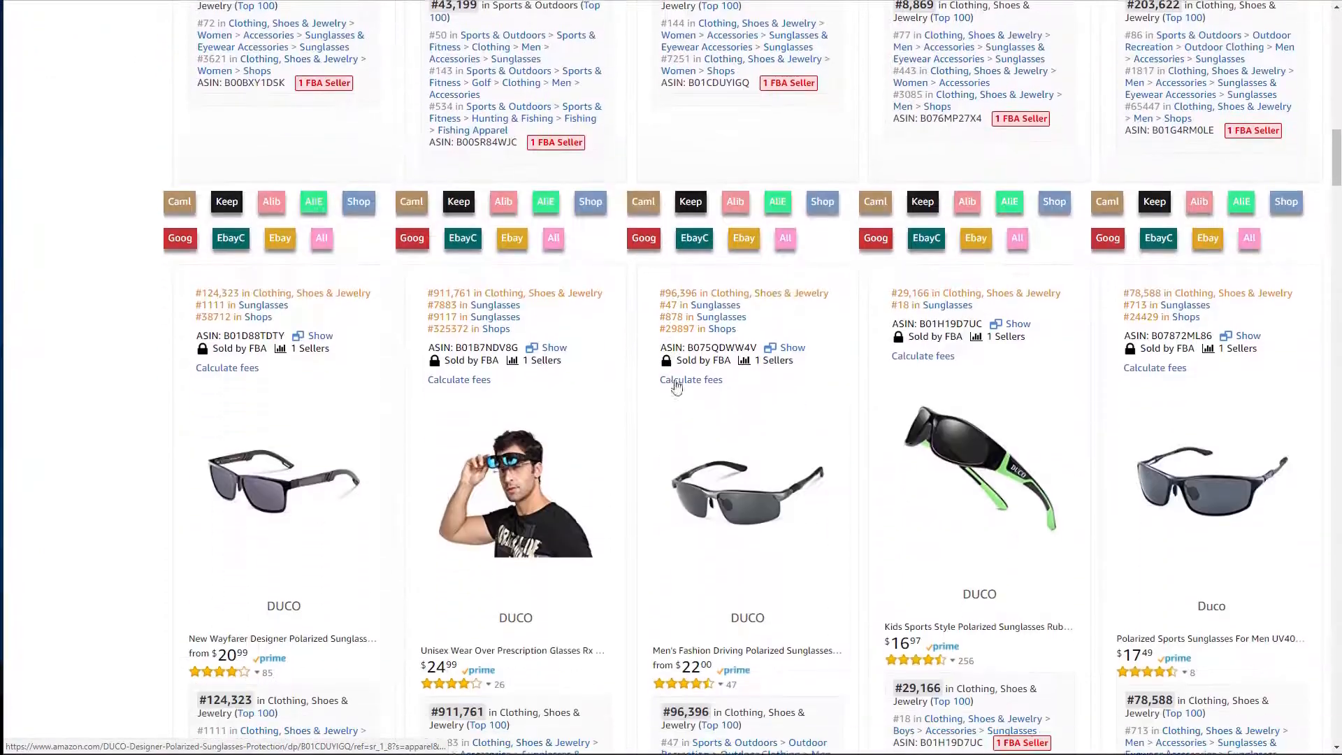
scroll(748, 398, down, 2)
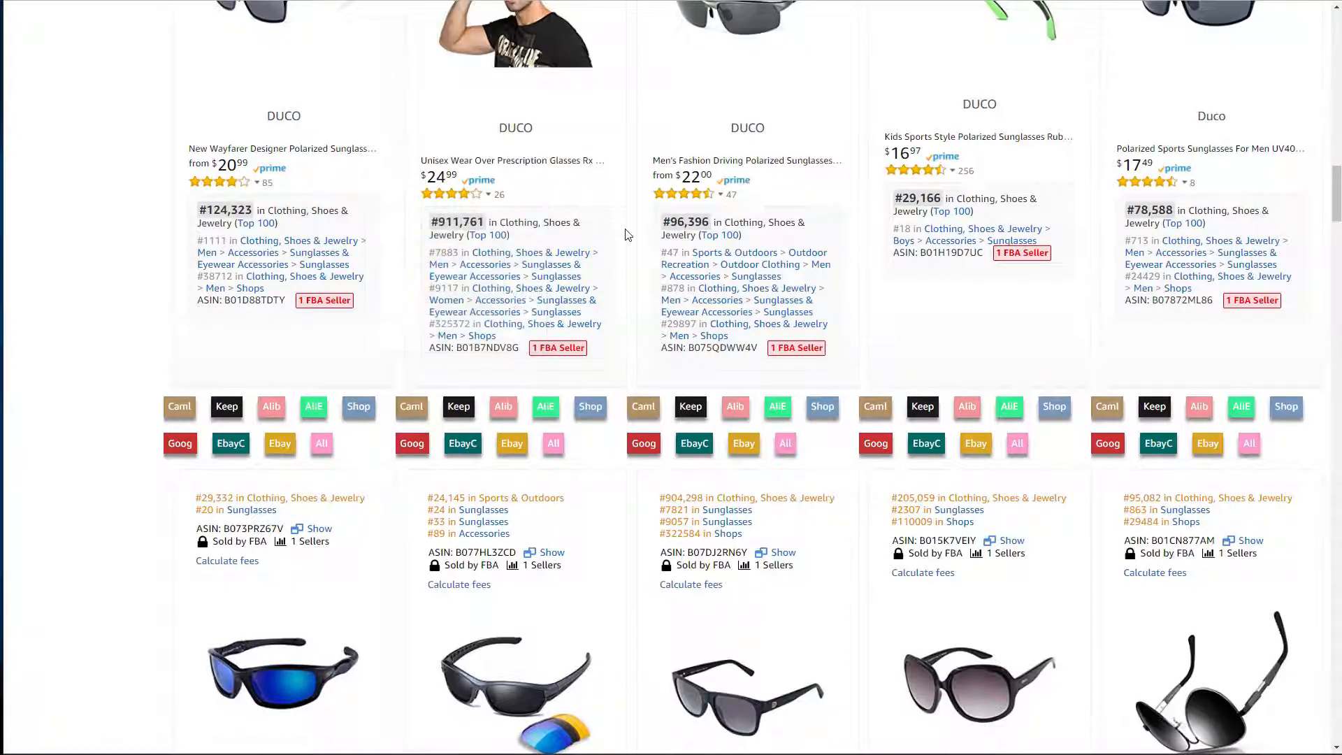
scroll(626, 238, down, 2)
scroll(625, 238, down, 4)
scroll(579, 347, up, 4)
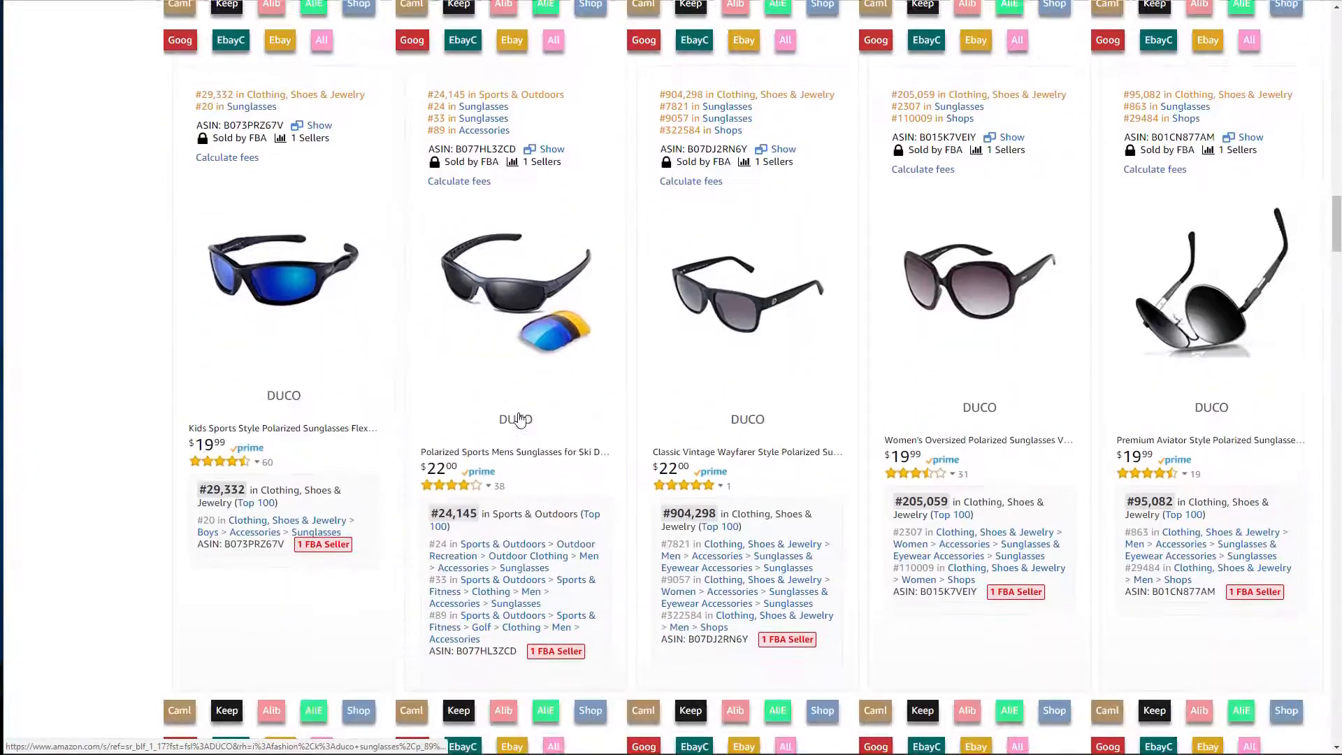
scroll(518, 418, up, 10)
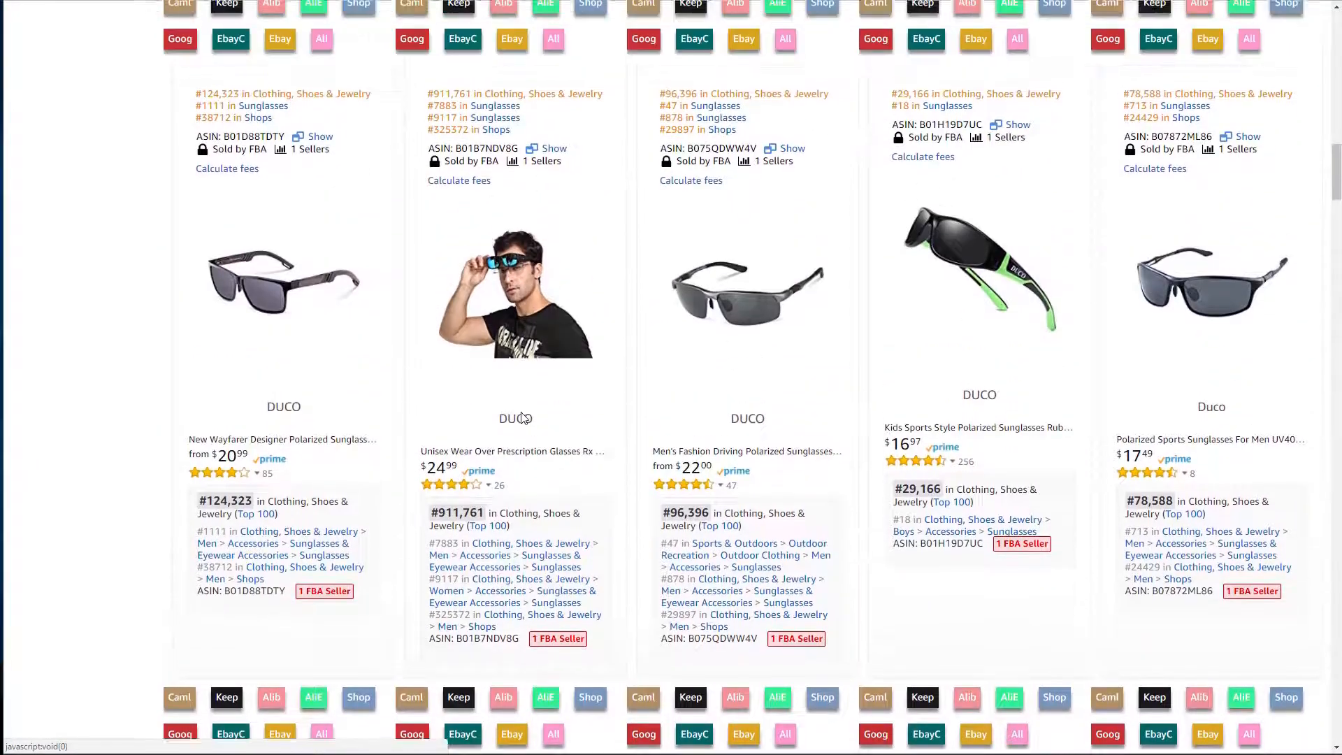
scroll(521, 417, up, 11)
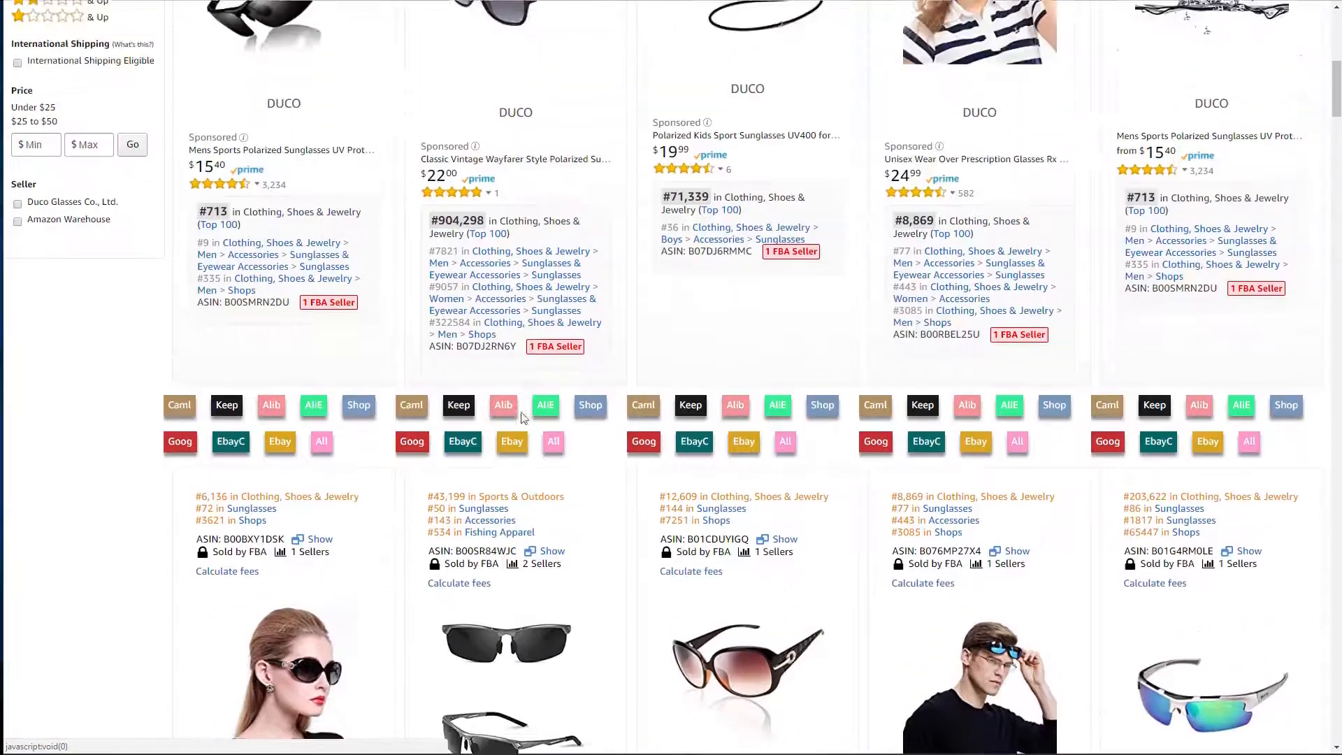
scroll(521, 418, up, 3)
mouse_move(502, 412)
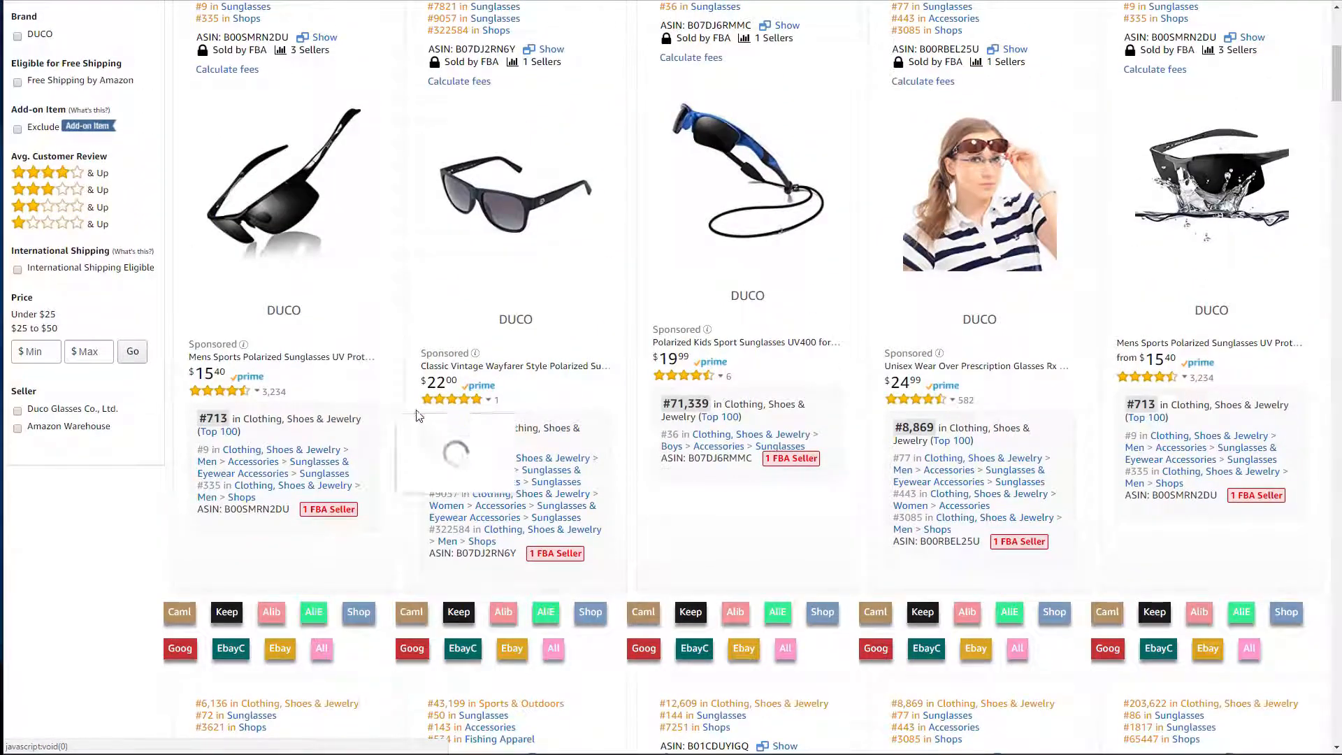
scroll(483, 280, up, 3)
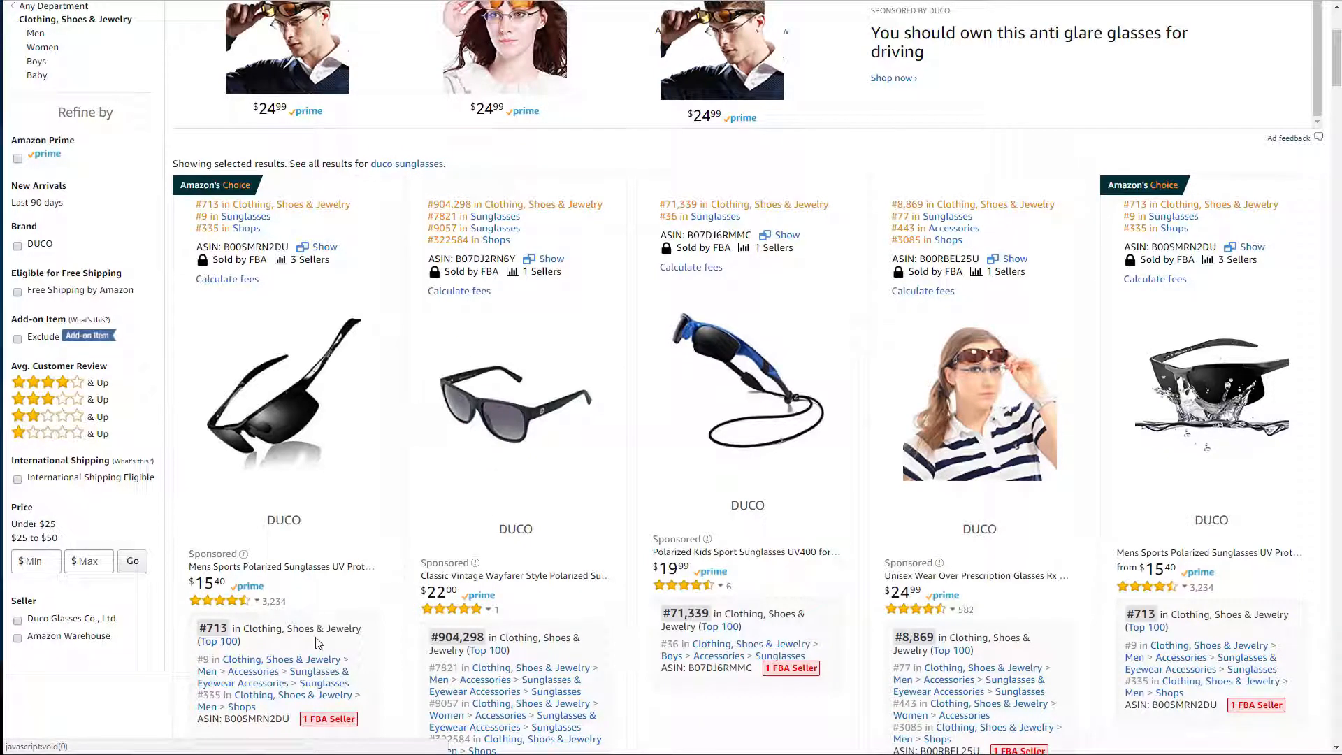
triple_click(465, 562)
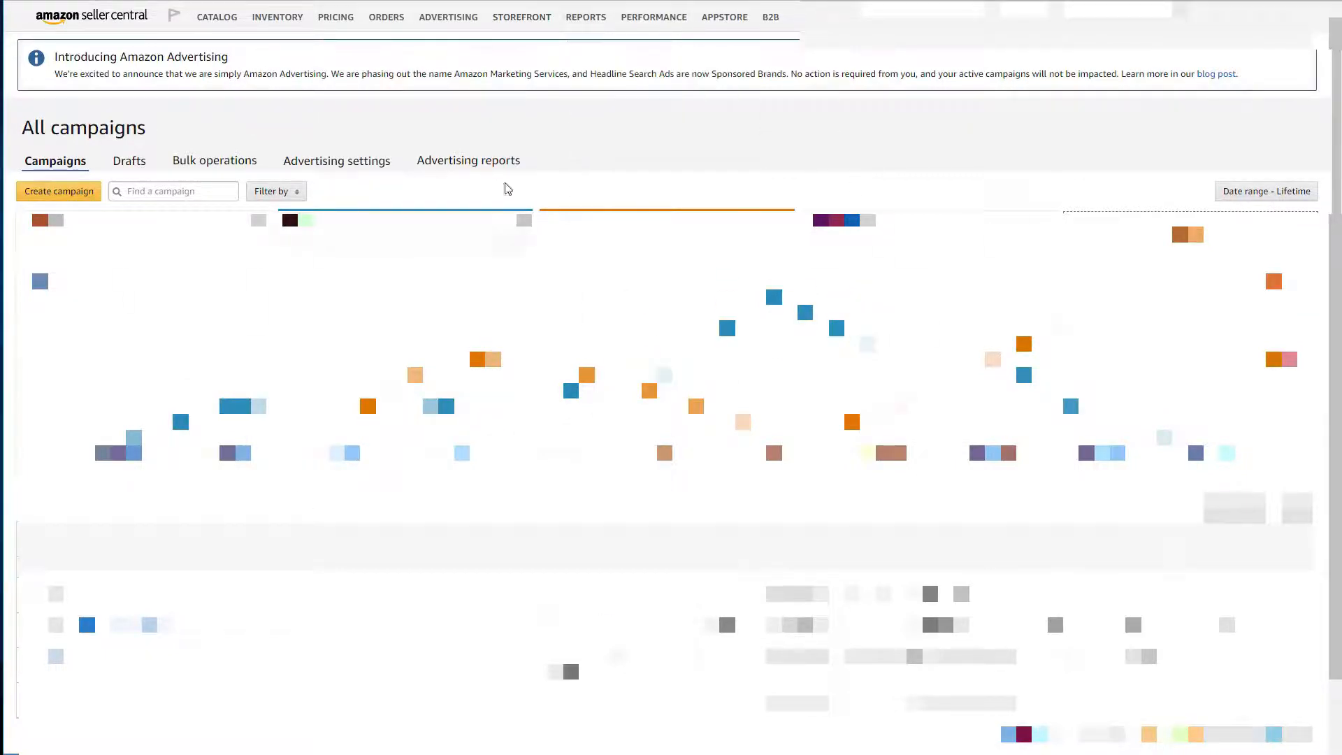
Switch to Amazon Seller Central, open the Campaign Manager and start creating a new advertising campaign
mouse_move(455, 22)
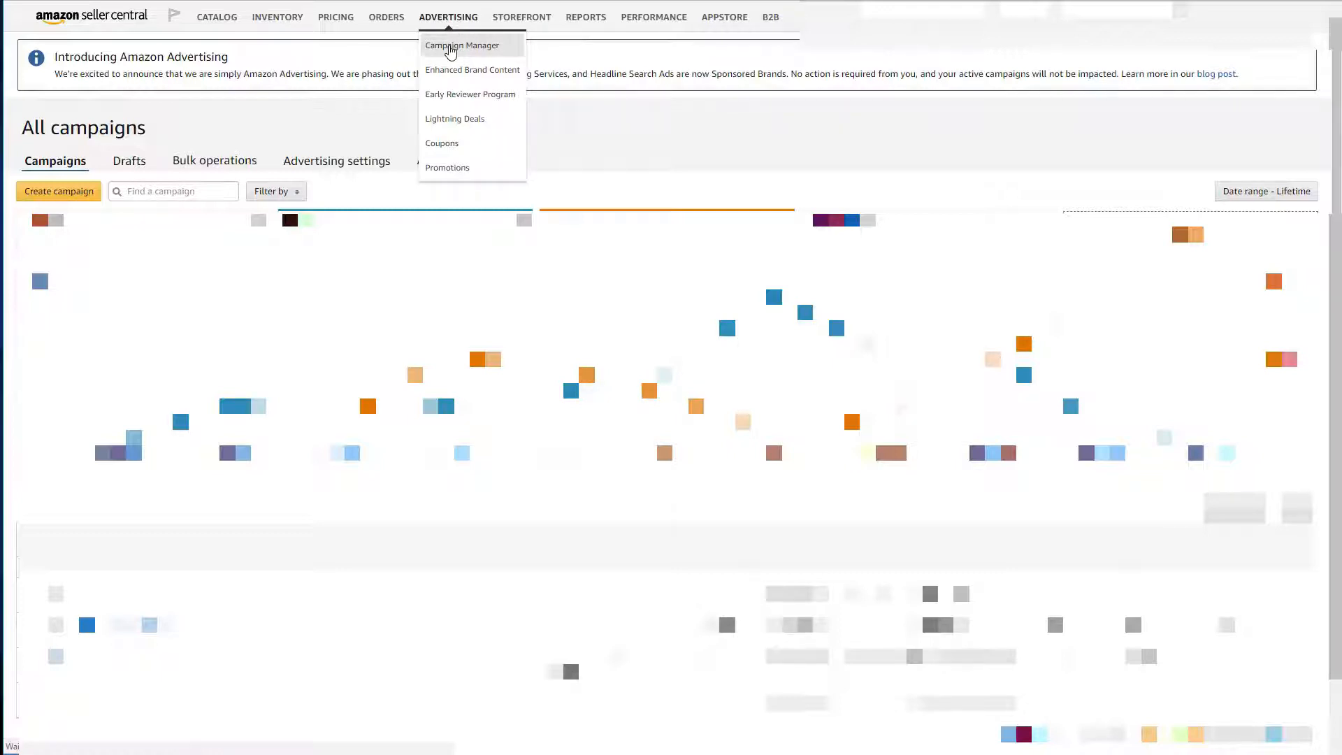
click(451, 46)
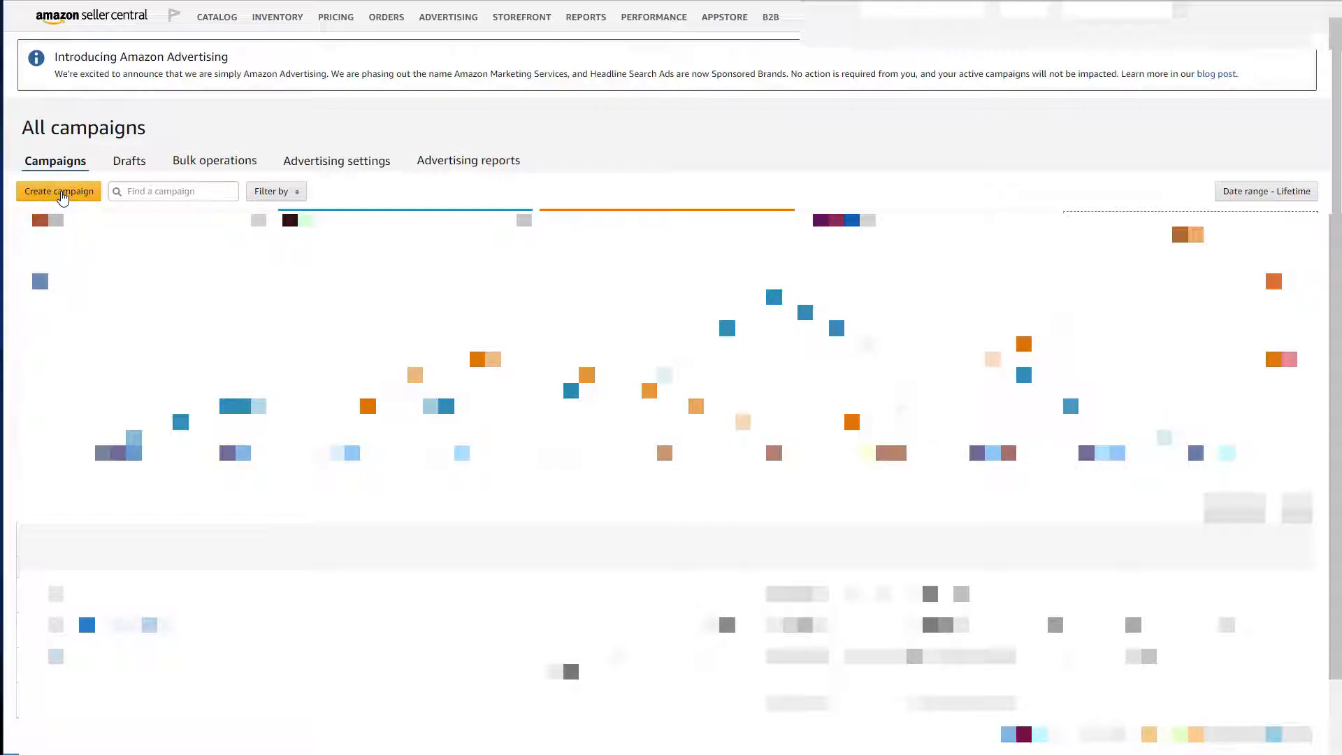
click(63, 193)
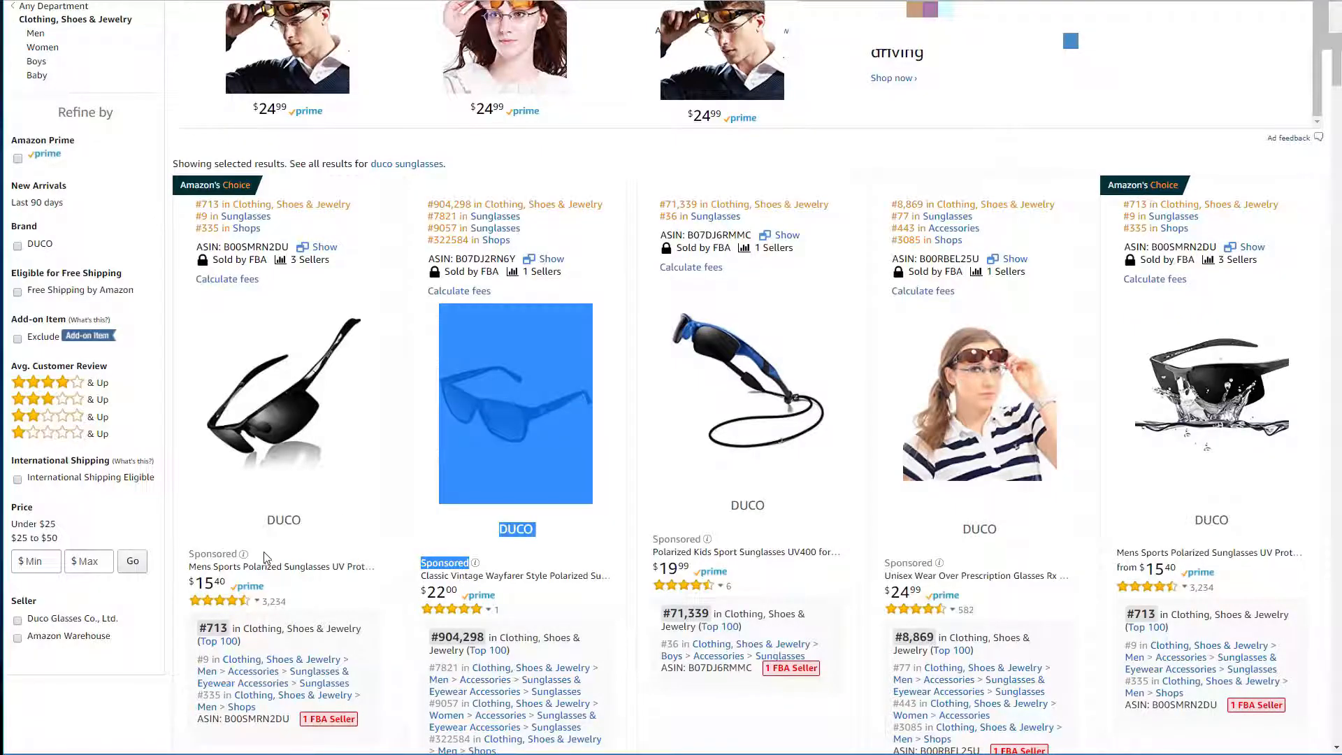
Switch to the DUCO sunglasses search results and compare the first listing's Sponsored label with the brand banner ad above the listings
drag(262, 553, 201, 554)
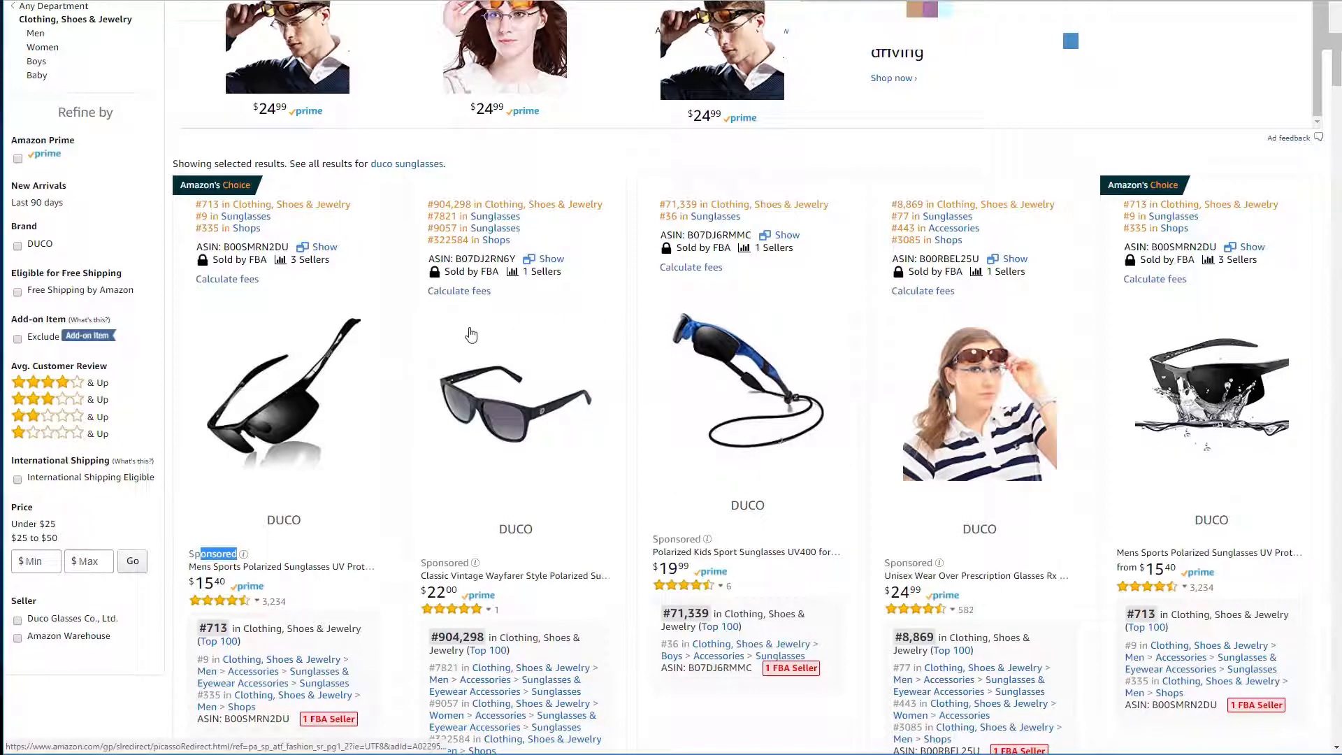
scroll(566, 524, up, 2)
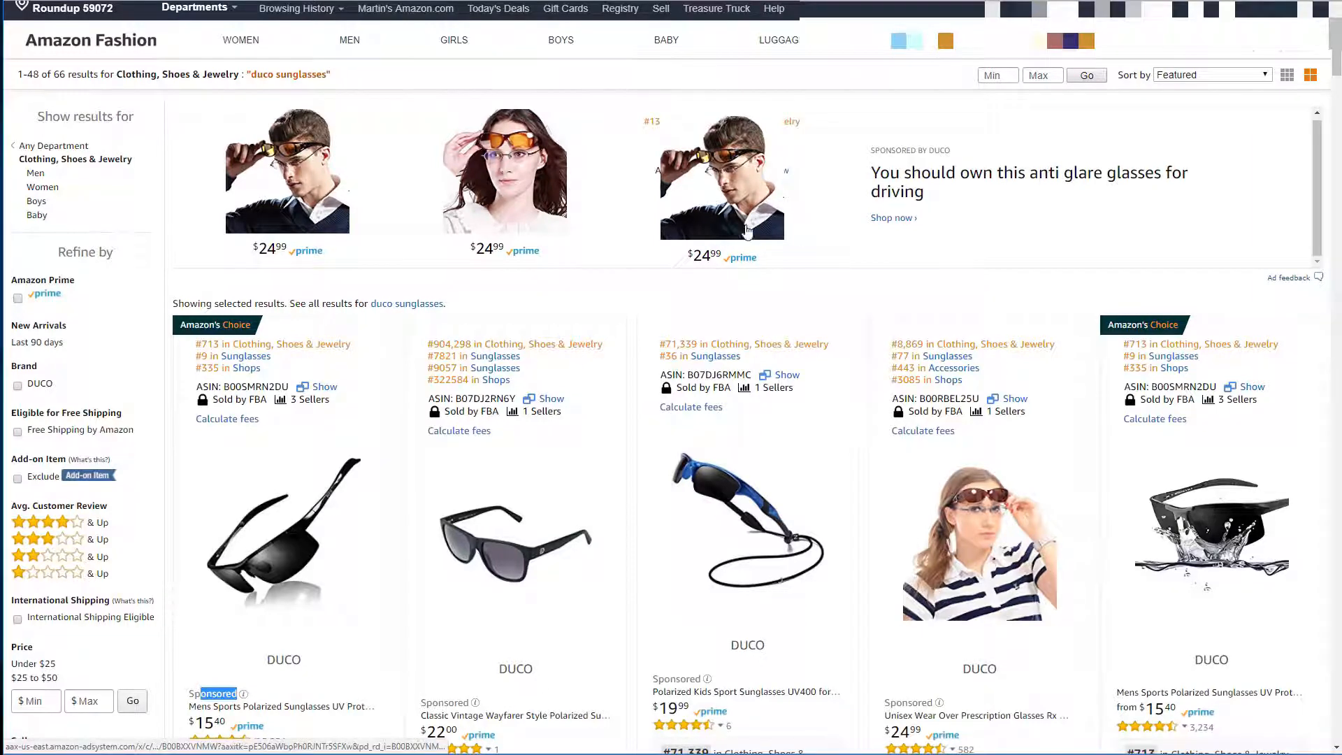
scroll(398, 483, down, 2)
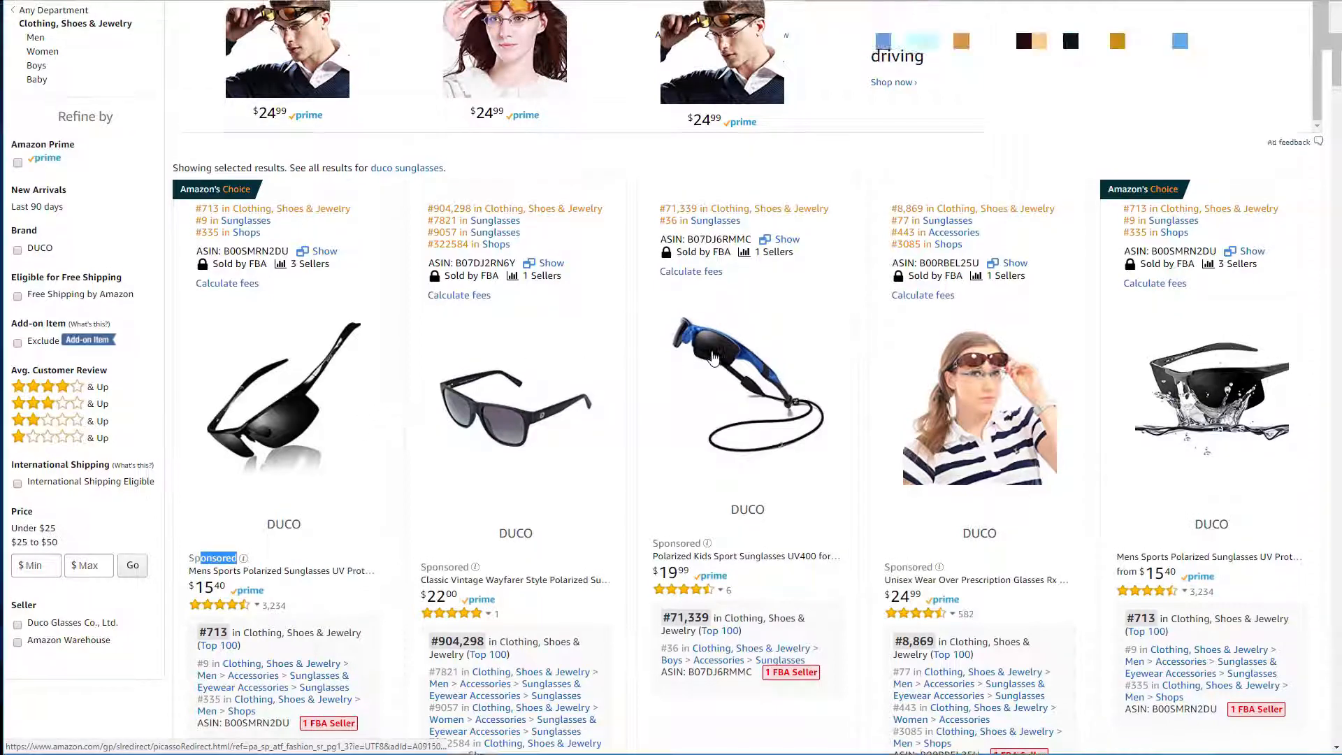
scroll(965, 350, up, 2)
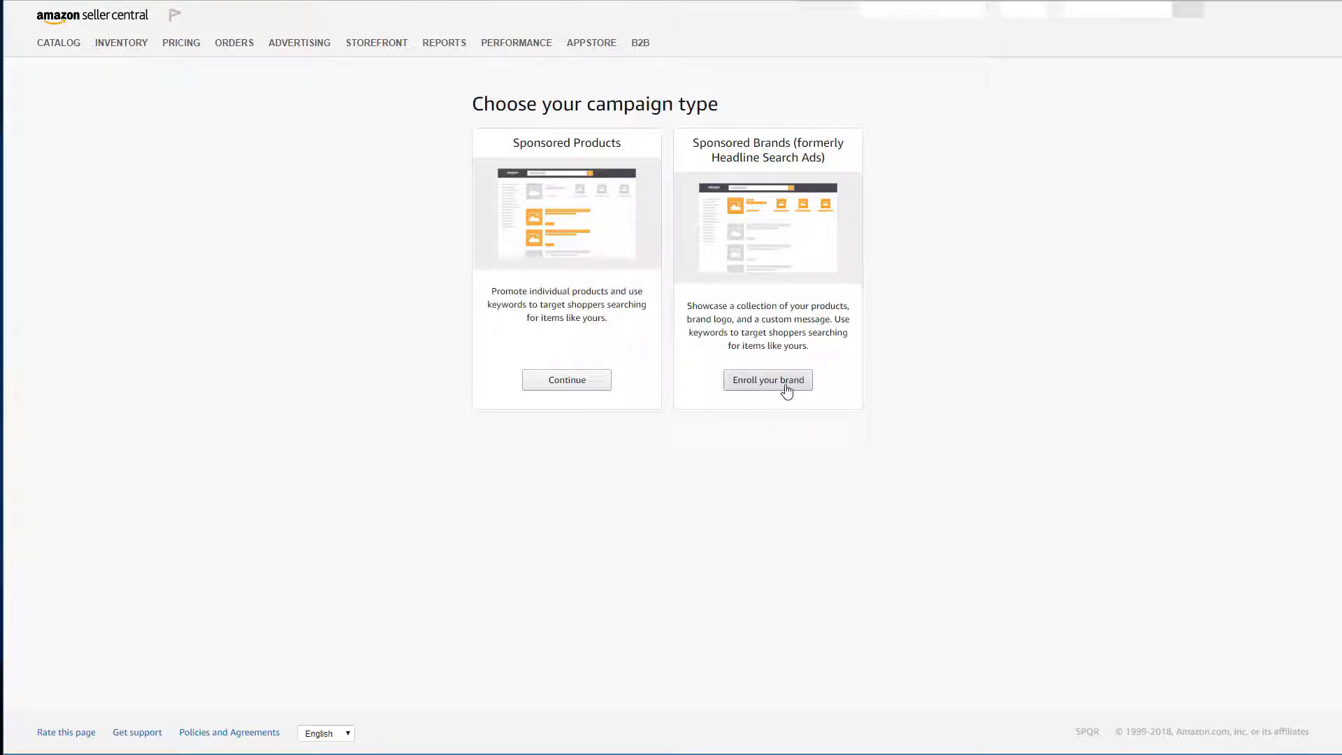
Choose the Sponsored Products campaign type in Seller Central and name the campaign OALEADS-CAMPAIGN_001
click(574, 386)
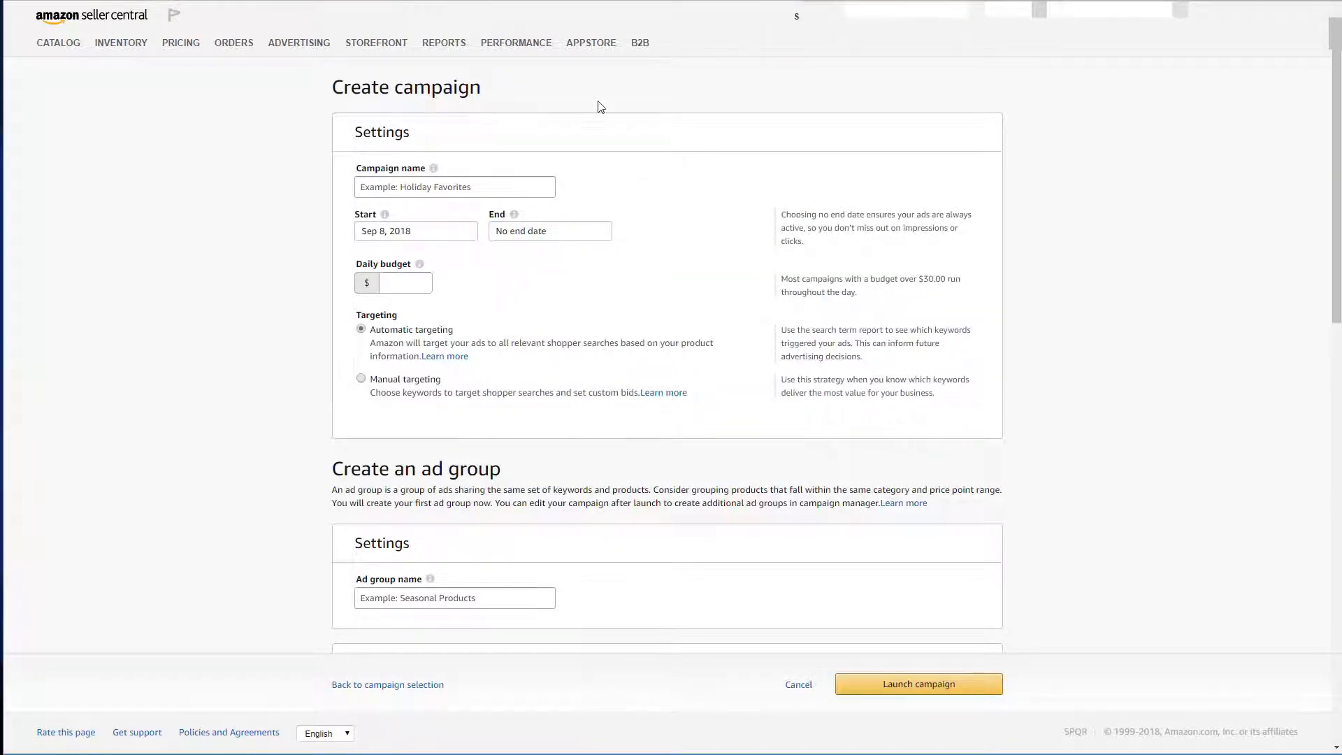
click(378, 187)
text(OALEADS)
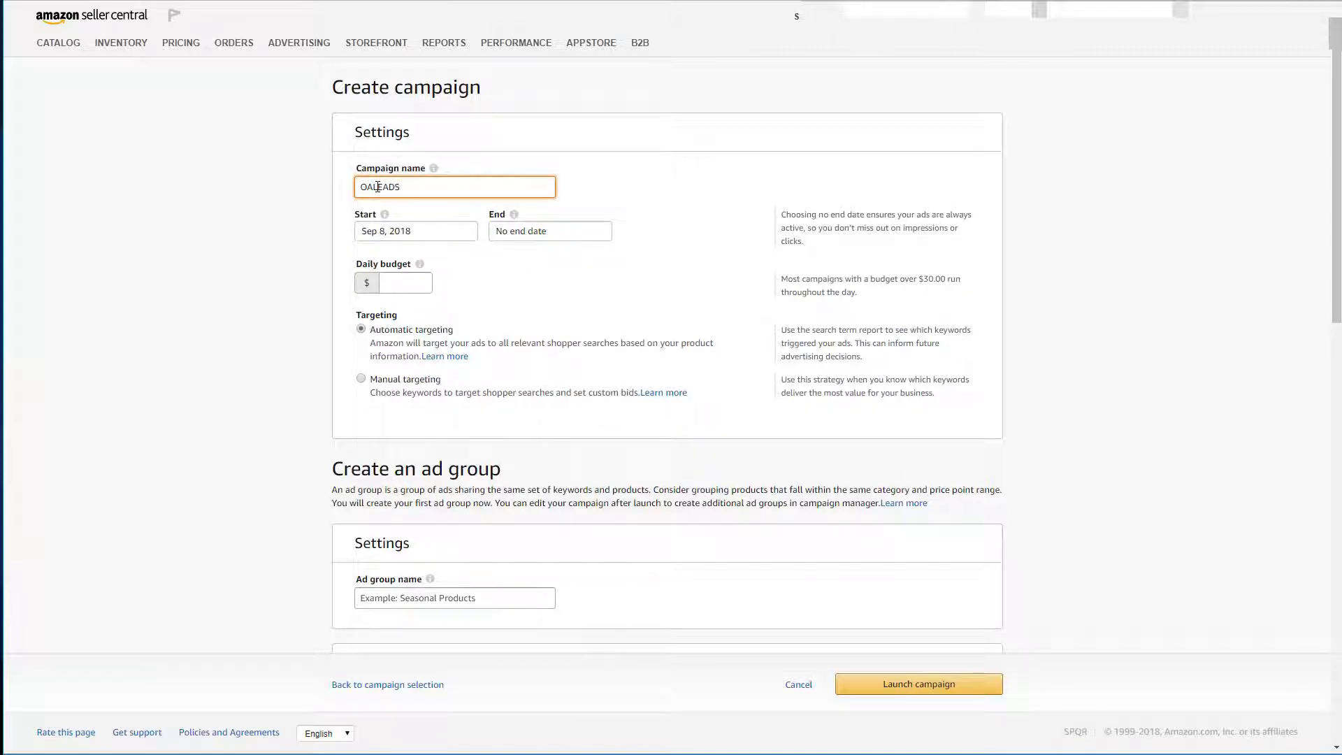
text(-CAMPAIGN_001)
Set the campaign's daily budget to $5.00
click(399, 285)
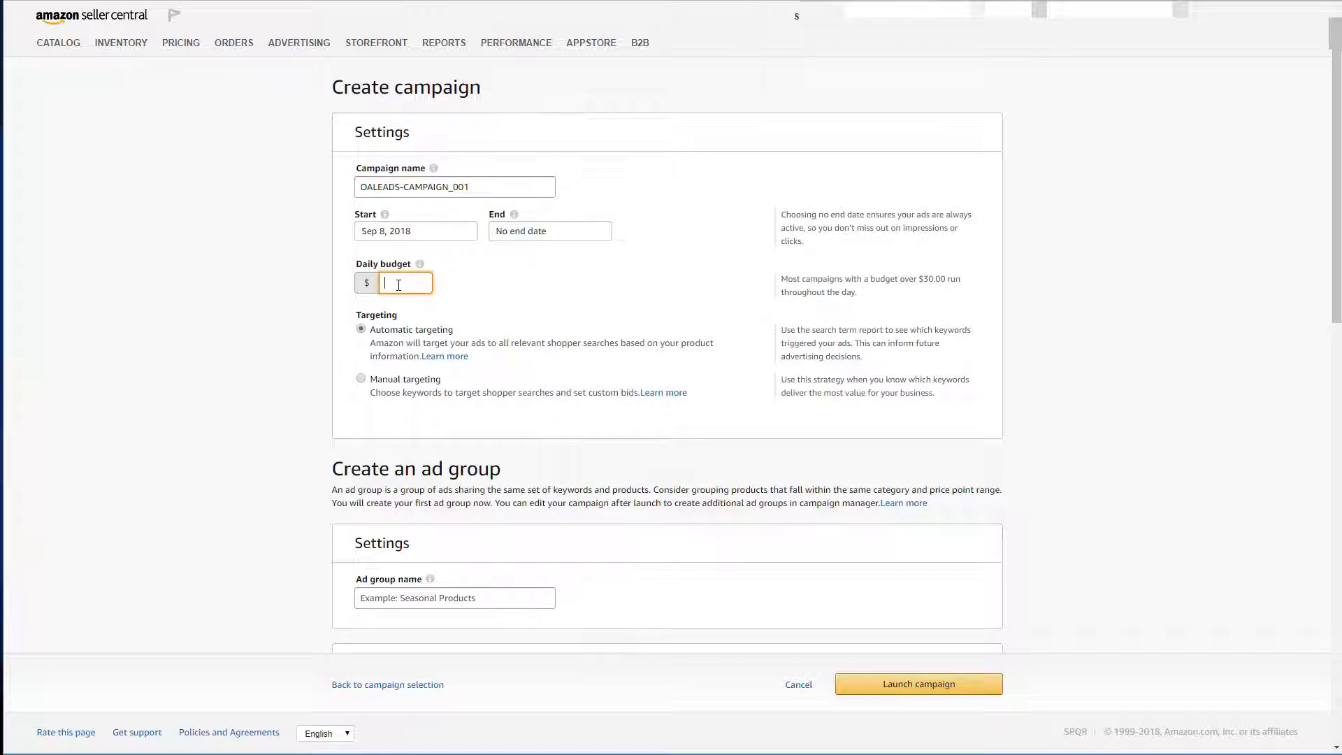
text(5)
text(0)
key(BackSpace)
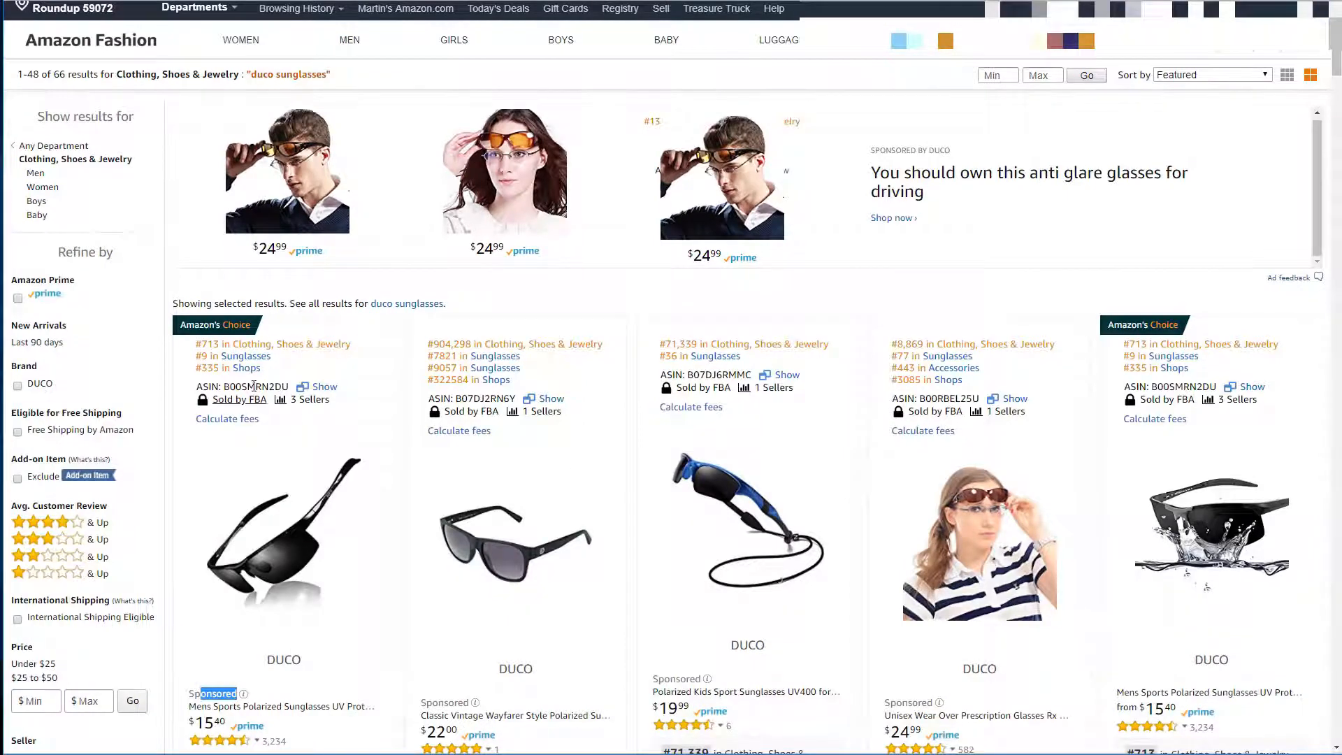
Switch to the DUCO search results and view the product page of the first sponsored men's sports sunglasses listing
scroll(261, 387, down, 4)
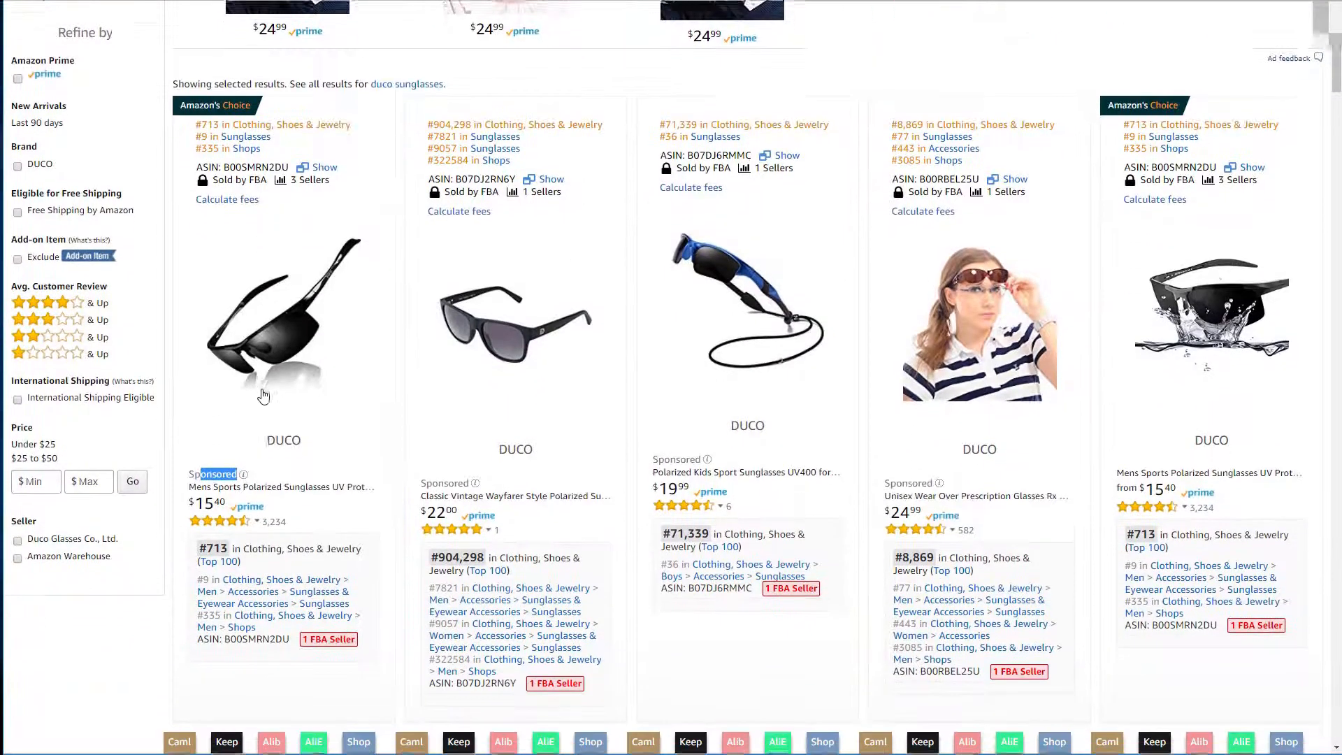
click(285, 294)
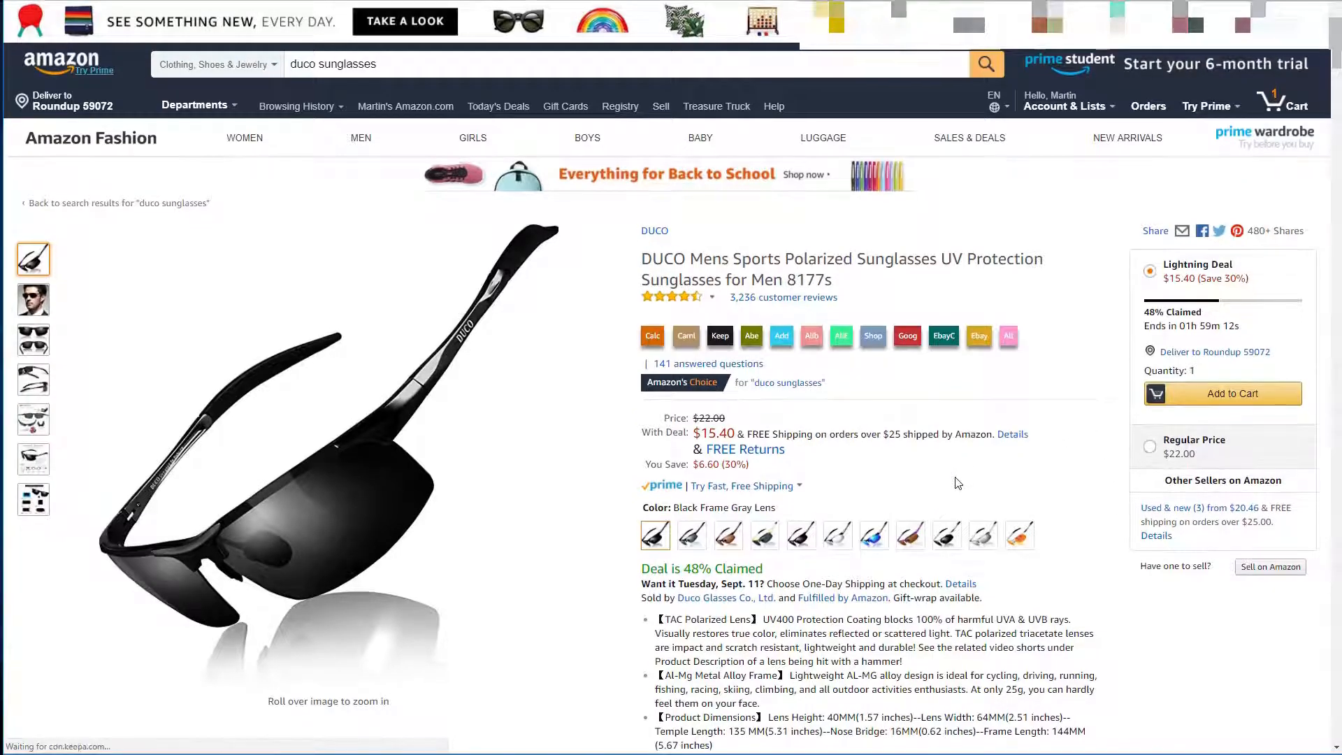
scroll(825, 529, down, 1)
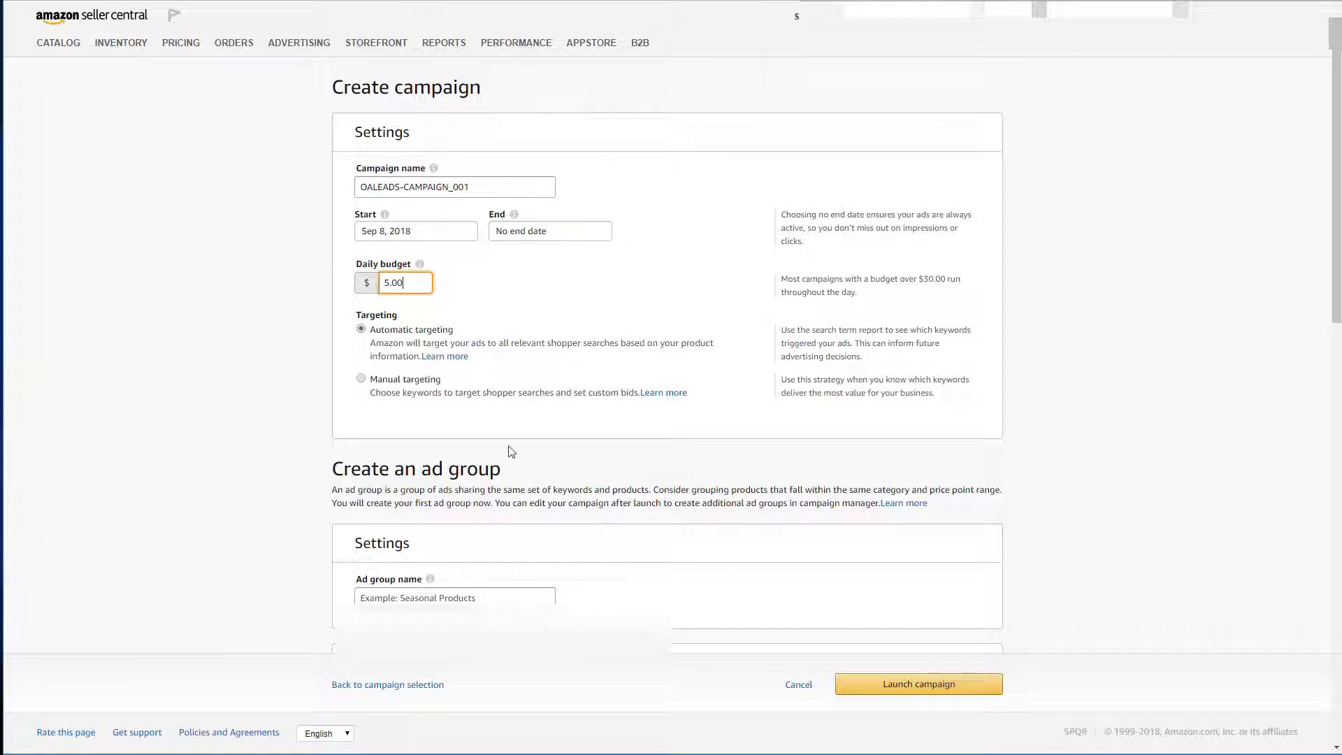
Return to the campaign form in Seller Central and name the ad group "Stuff that wont sell ...."
scroll(512, 451, down, 4)
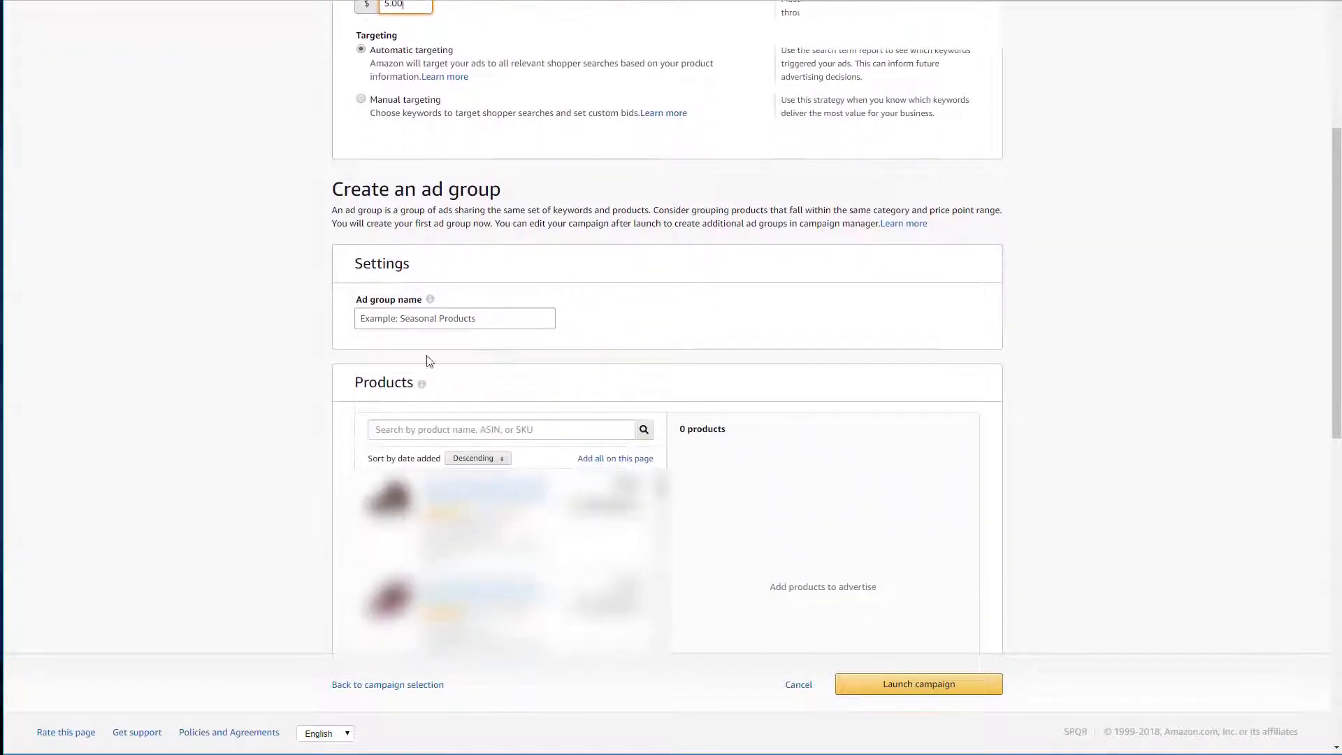
click(427, 318)
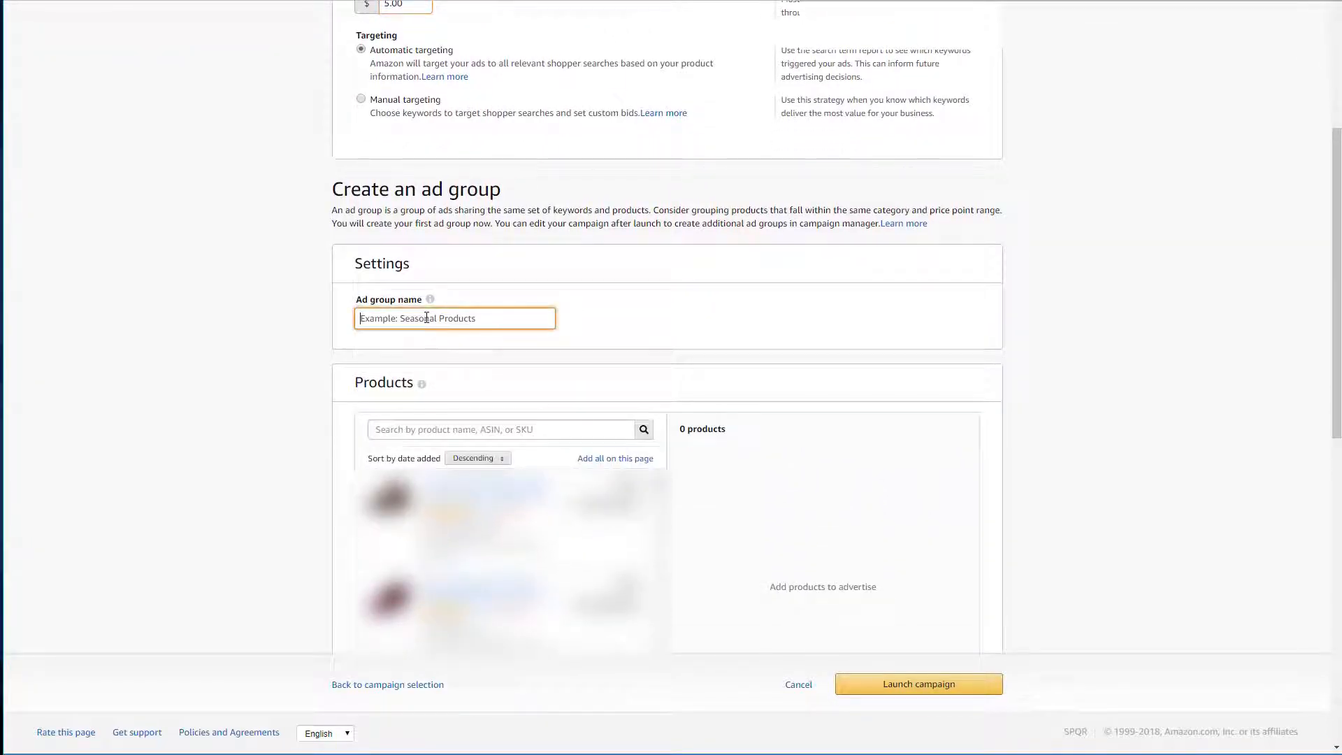
text(Stuff that wont sell)
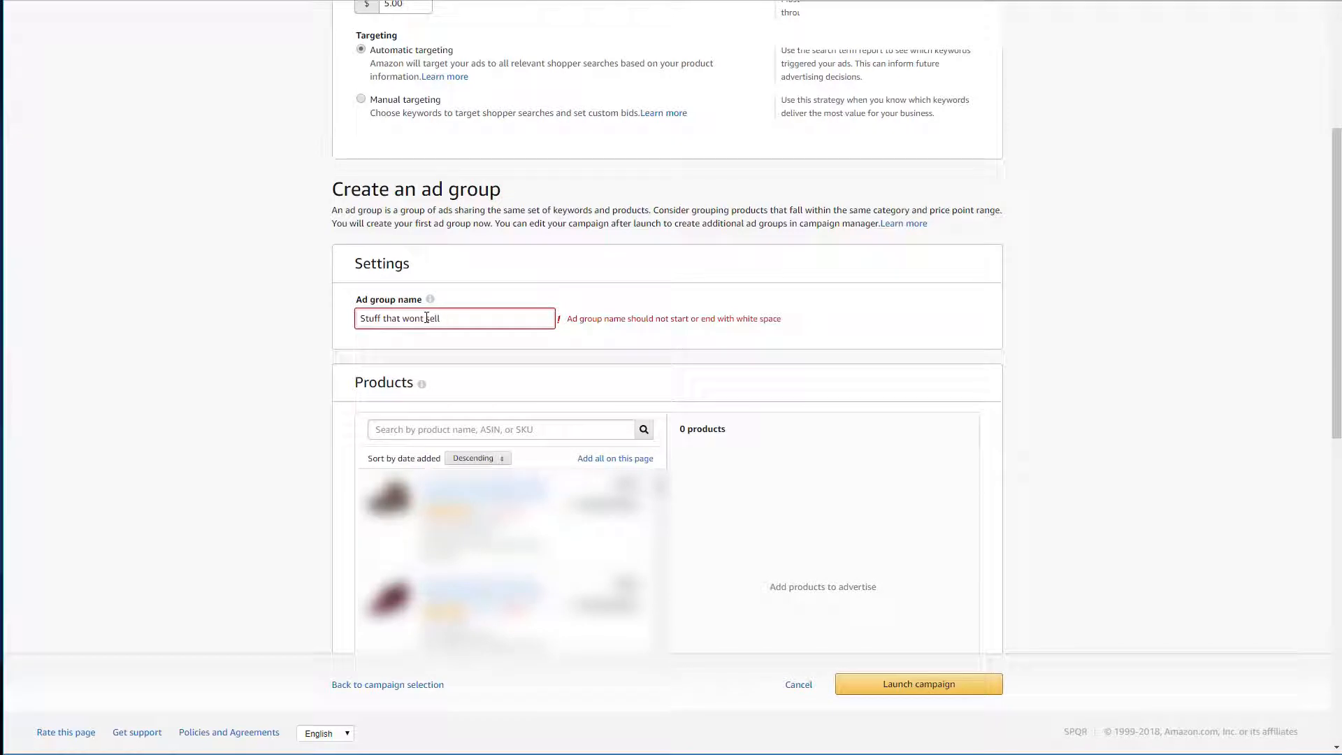
text( ....)
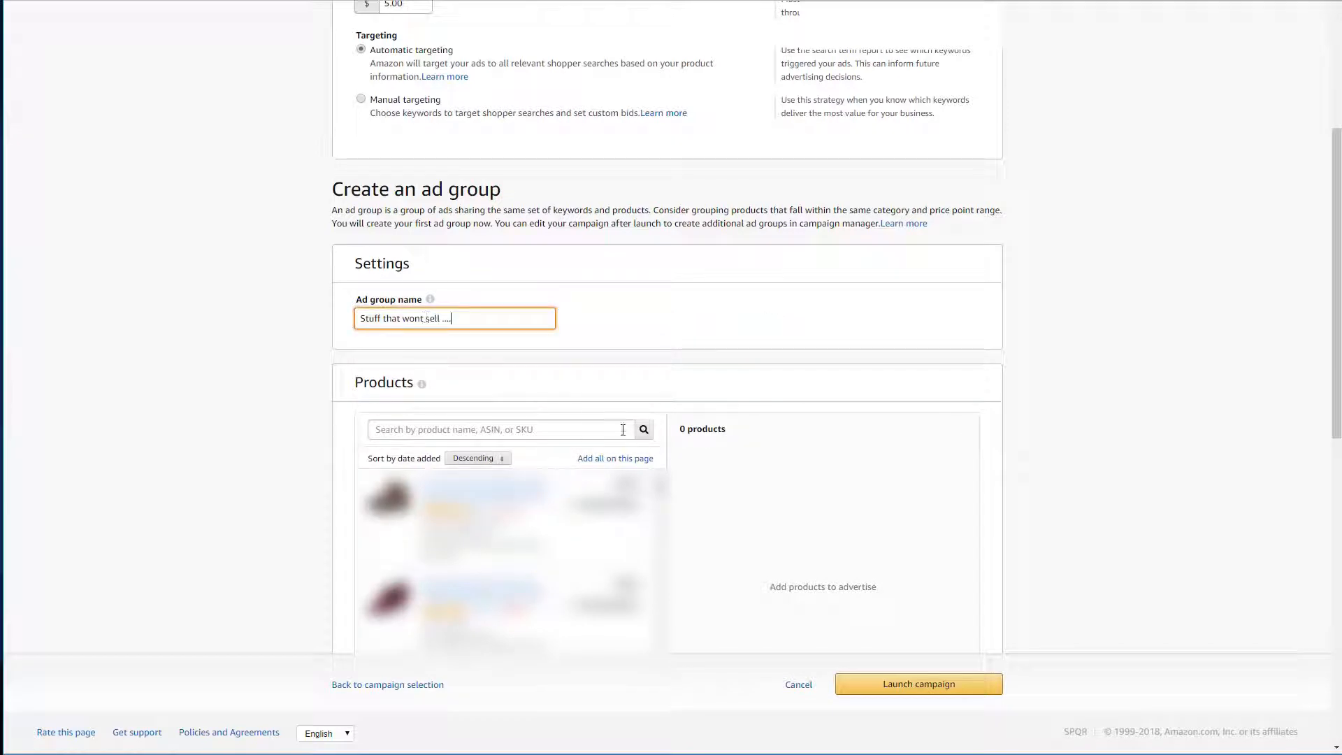
Browse the product list and add the Reliance Products Desert Patrol 6 Gallon Rigid Water Container (2 Containers) to the ad group
scroll(763, 345, down, 2)
scroll(762, 345, down, 1)
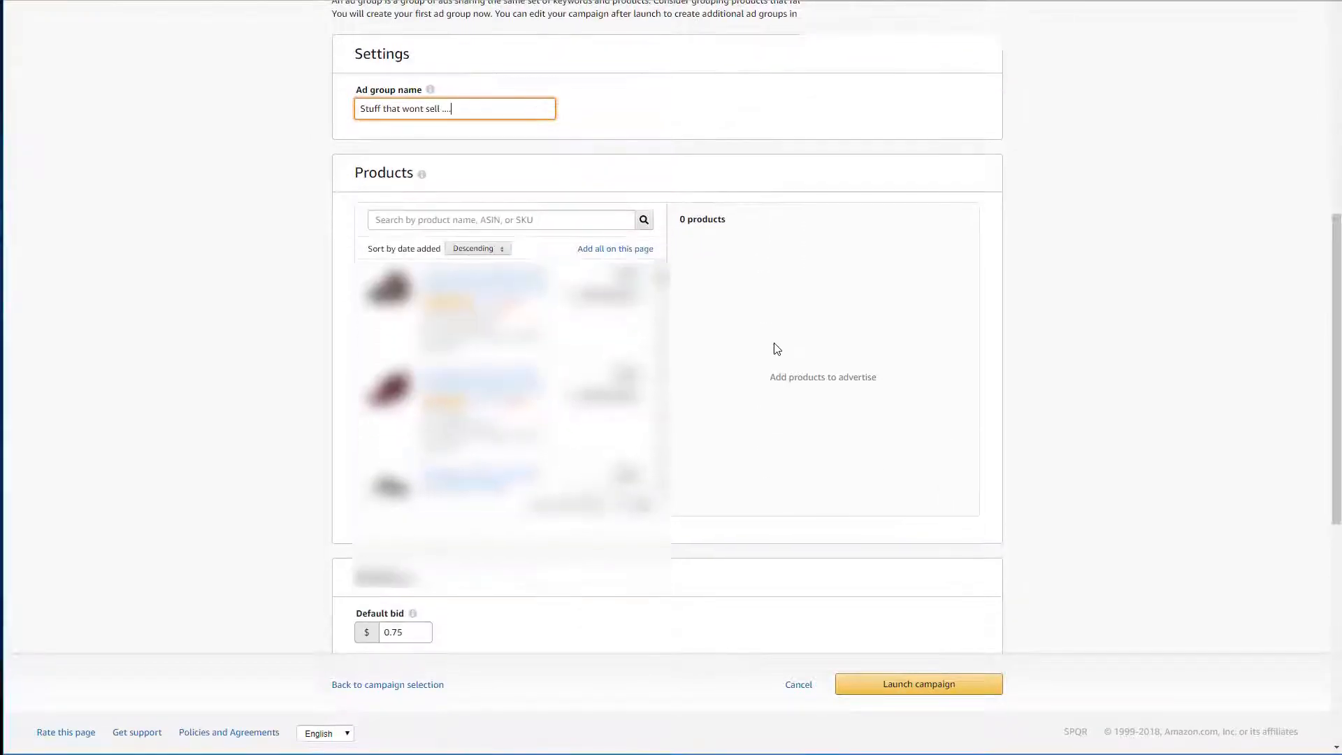
scroll(507, 378, down, 3)
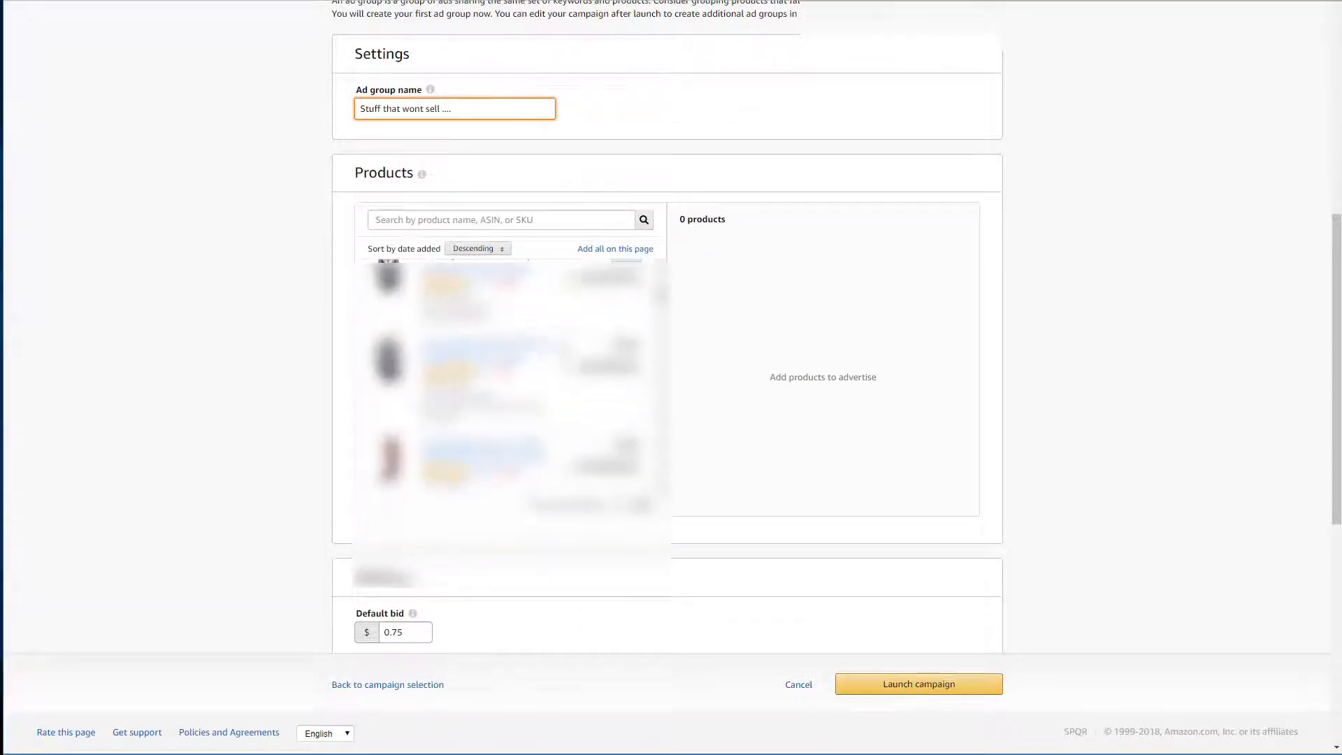
scroll(507, 378, down, 3)
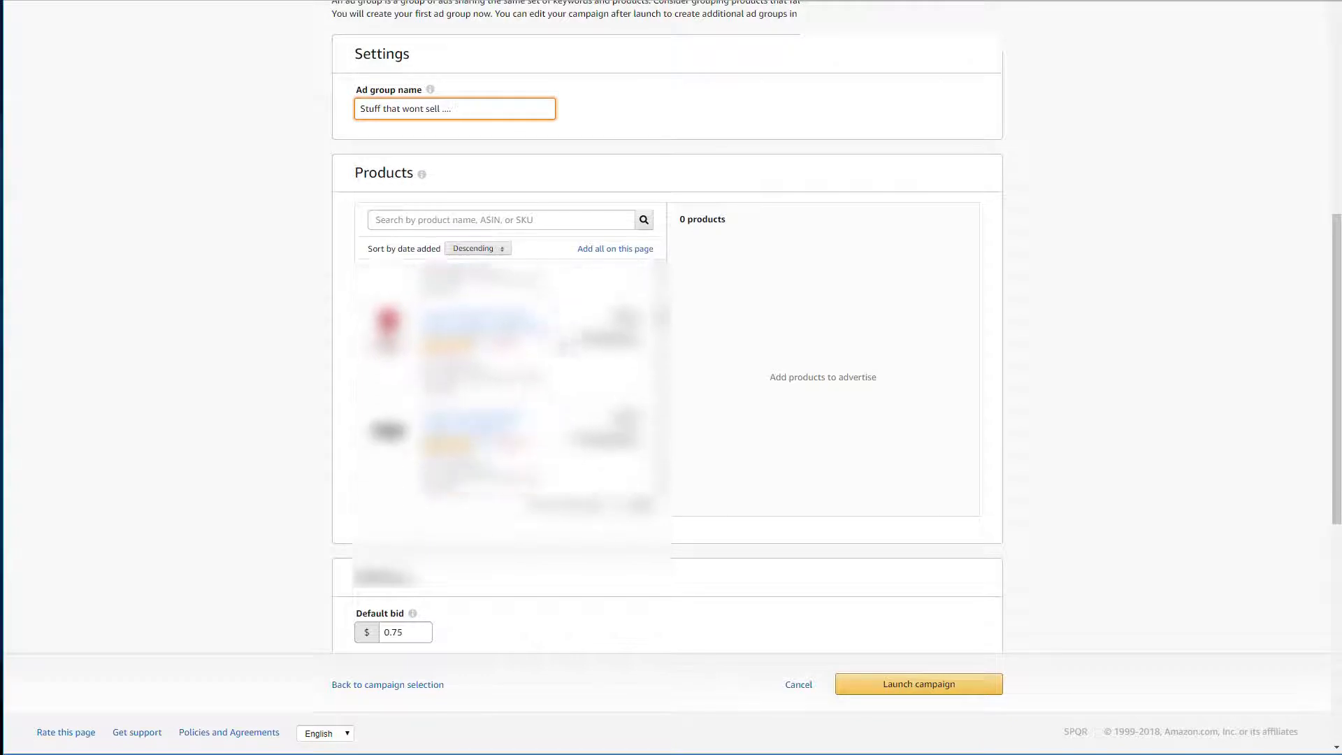
scroll(507, 378, down, 3)
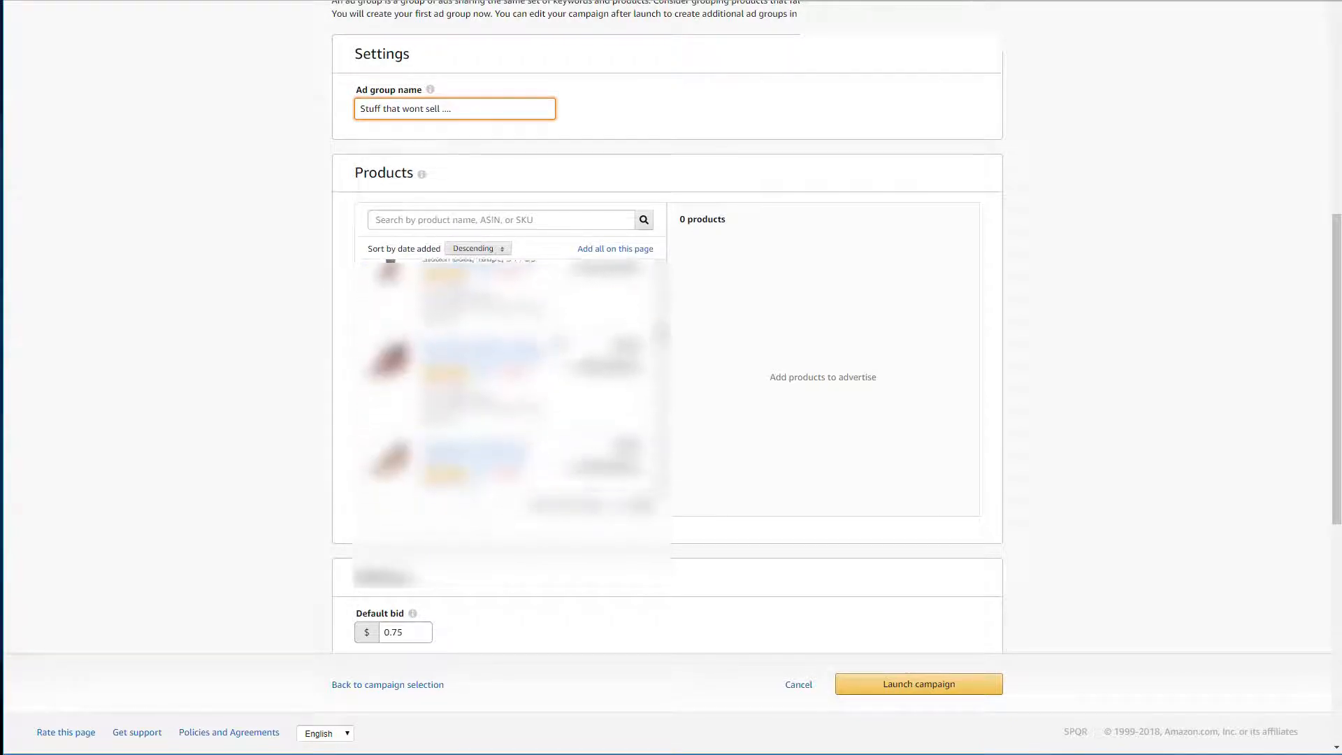
scroll(507, 378, down, 3)
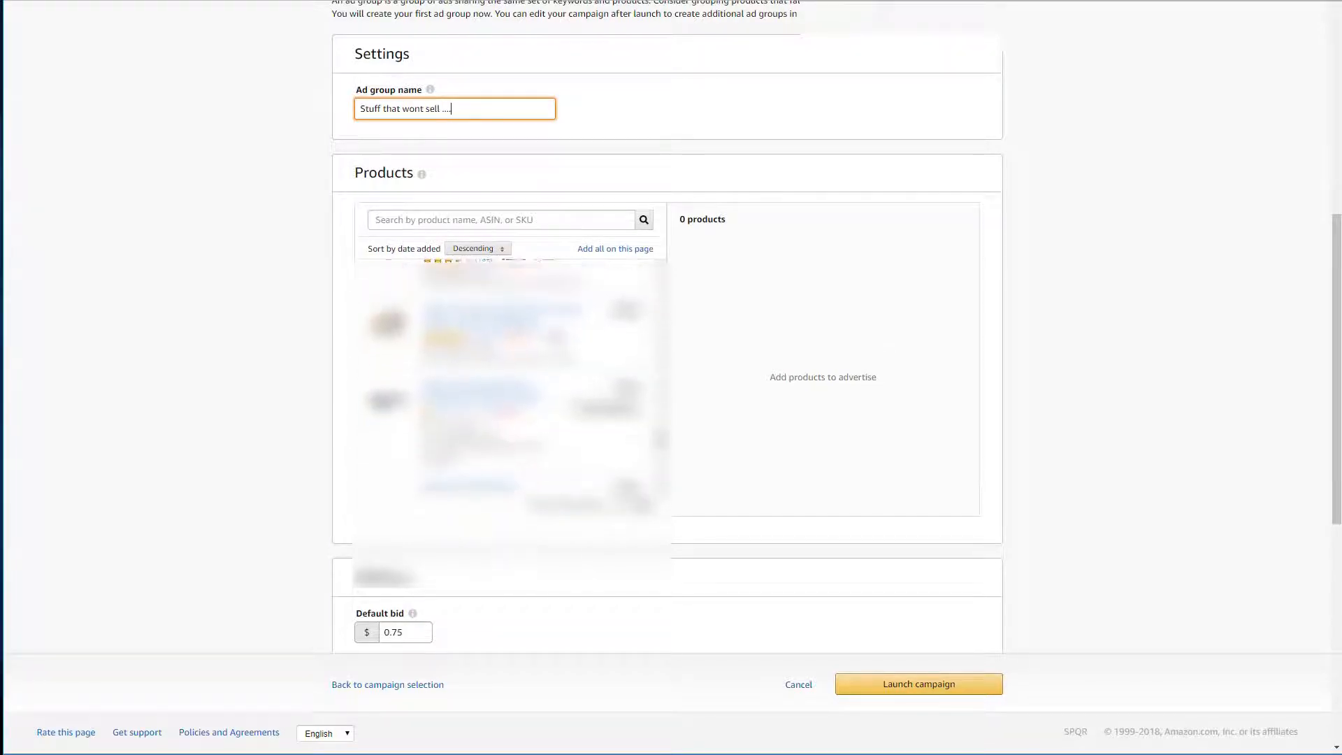
scroll(507, 378, down, 4)
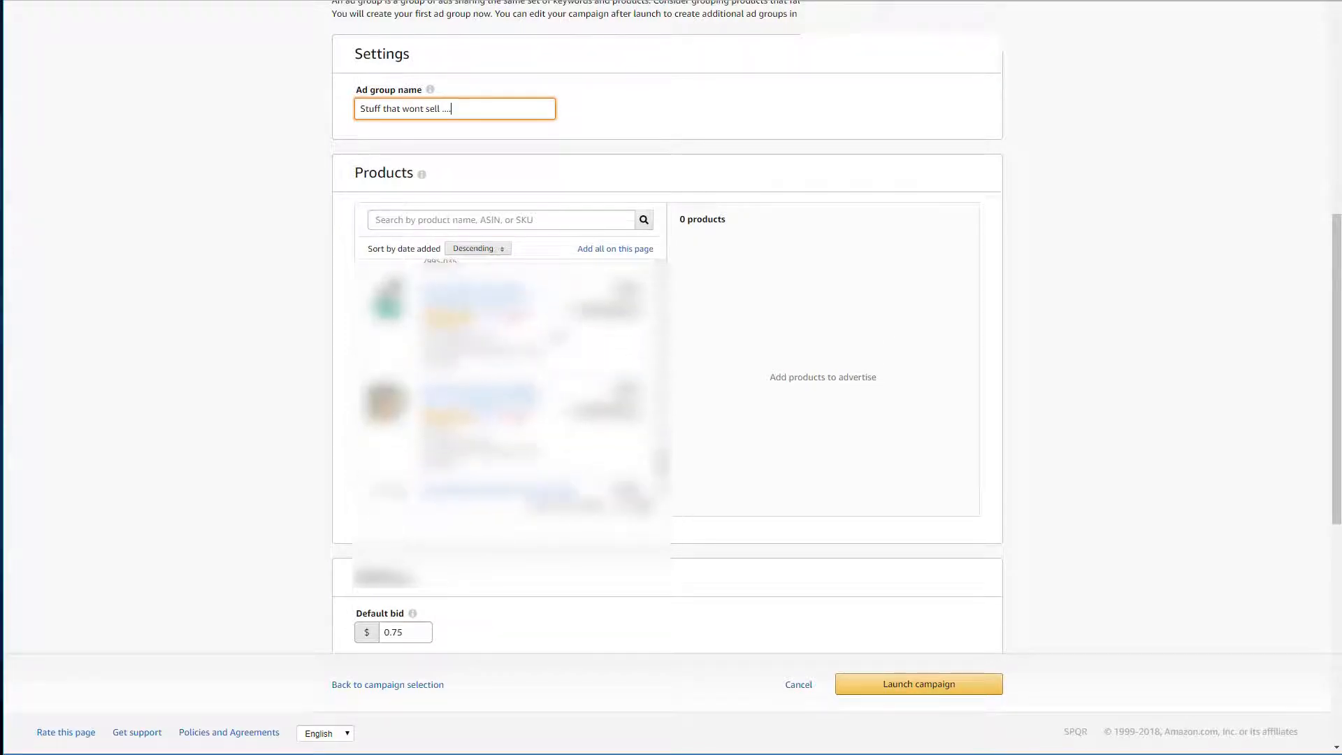
scroll(507, 377, down, 3)
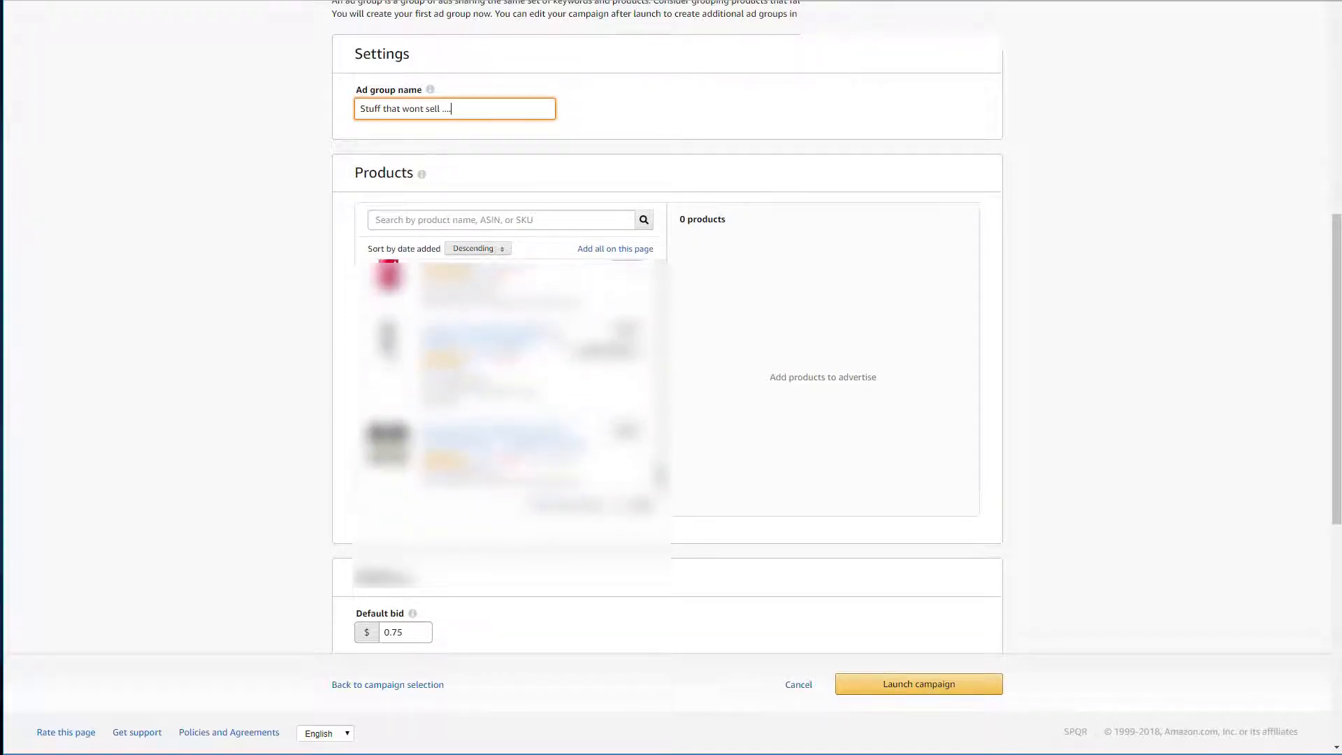
scroll(507, 378, down, 3)
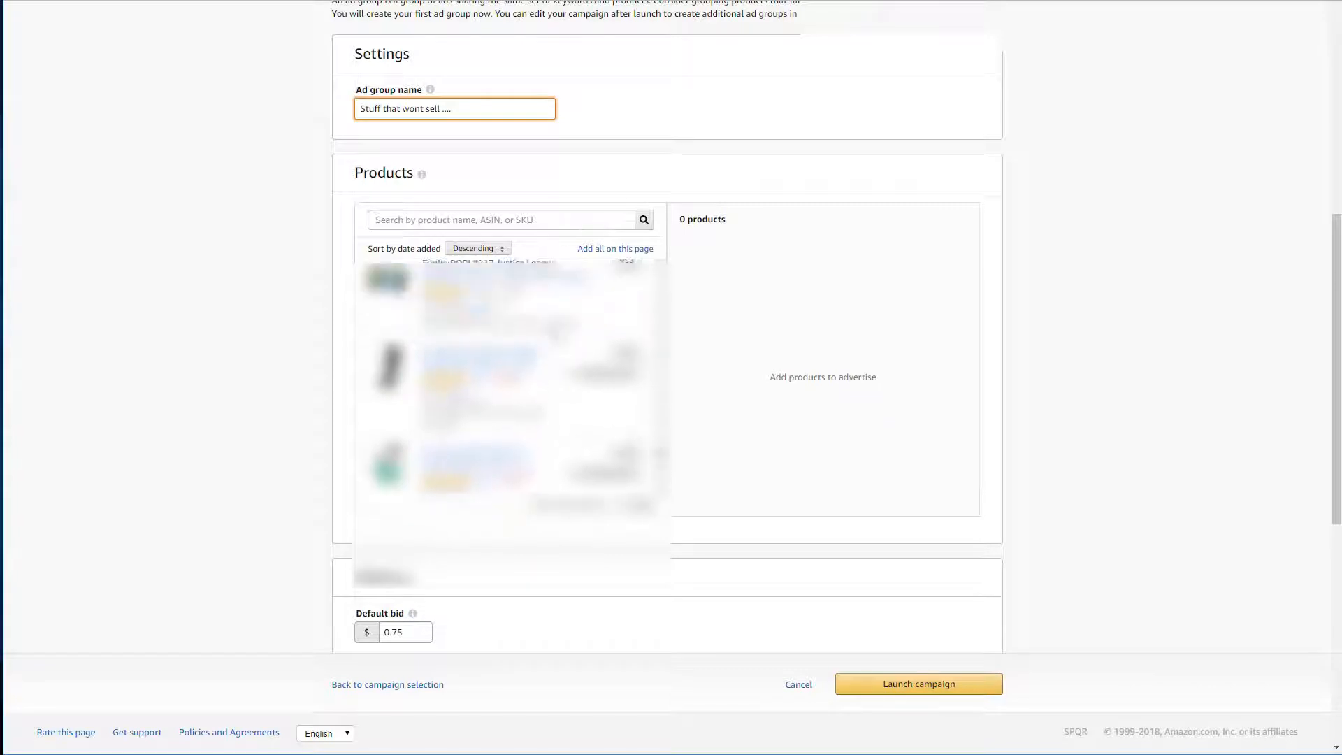
scroll(558, 331, up, 1)
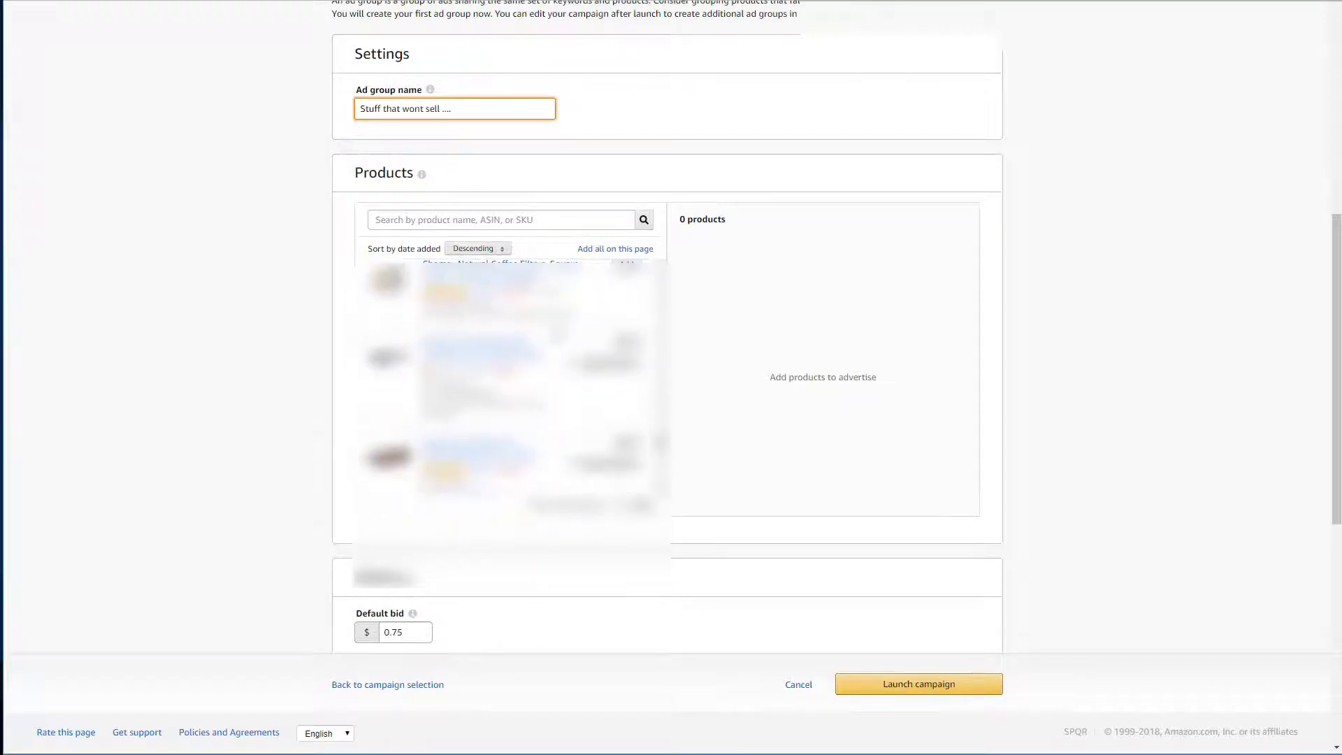
scroll(482, 353, up, 1)
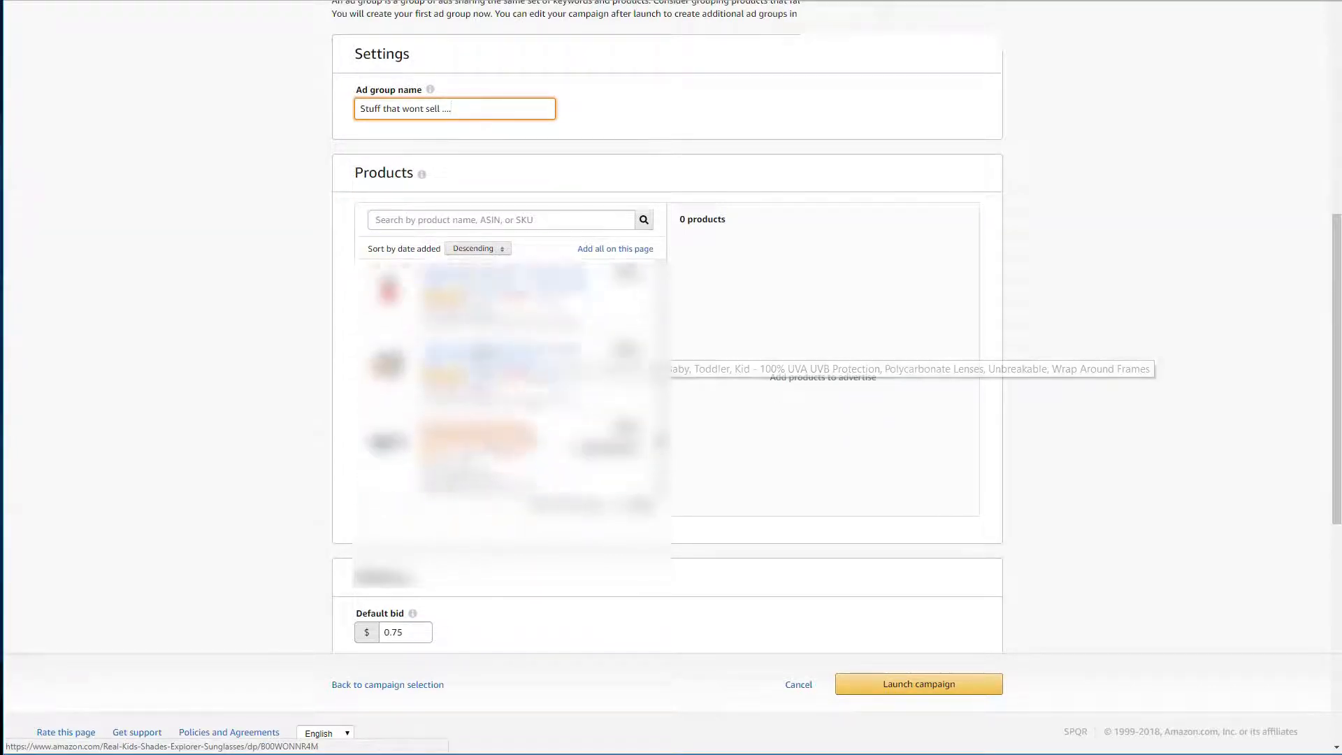
scroll(503, 383, up, 3)
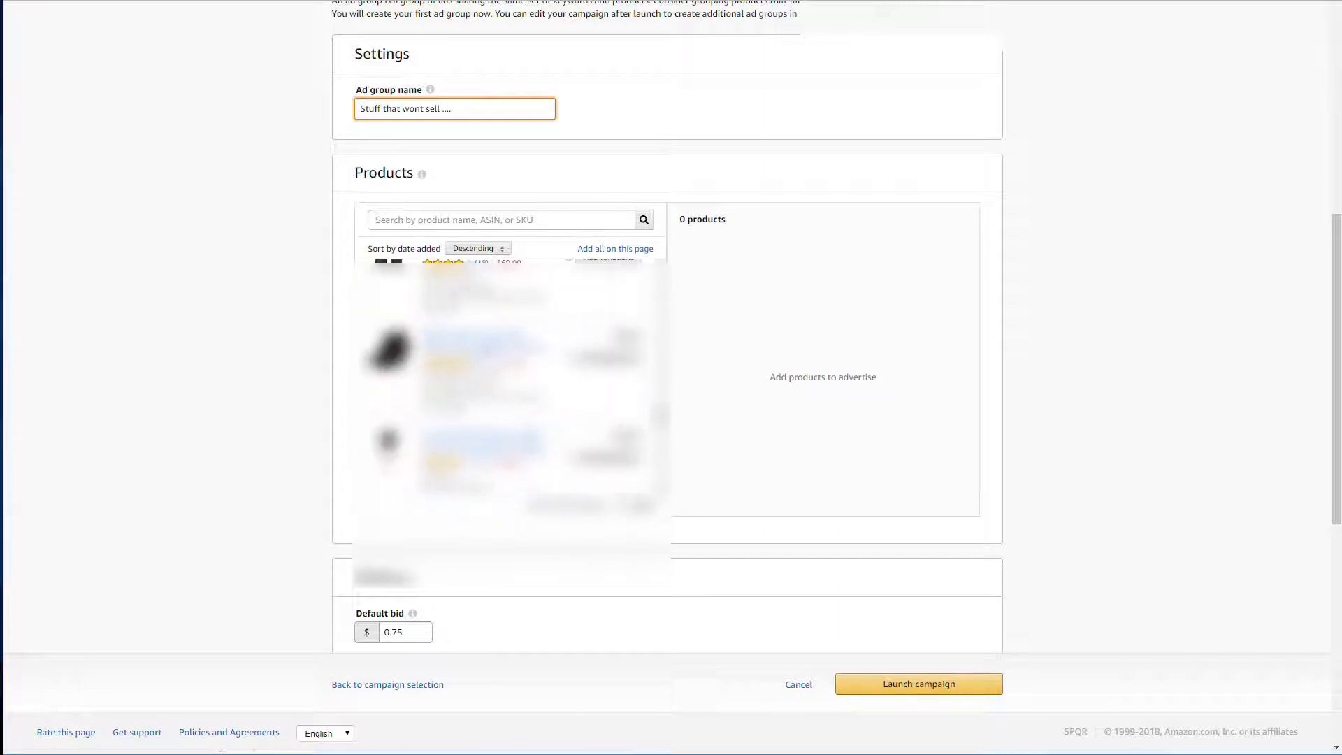
scroll(504, 383, up, 3)
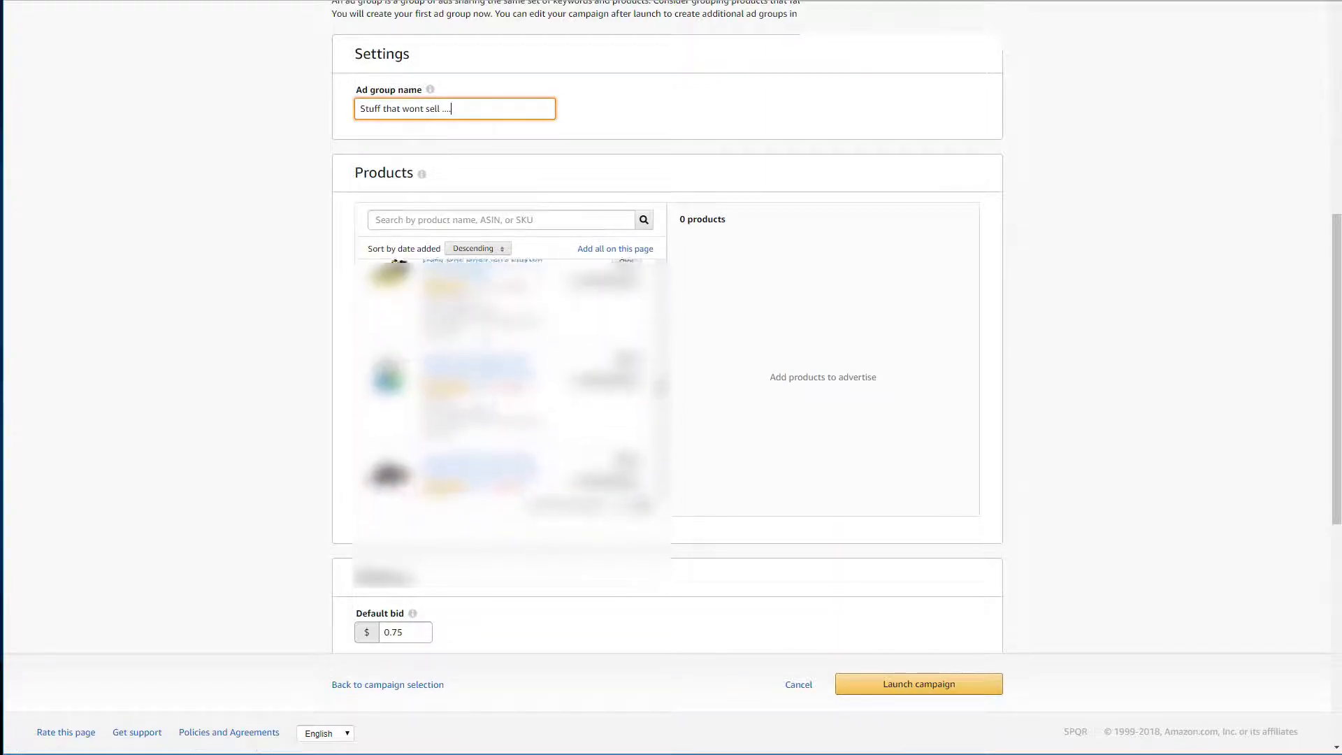
scroll(510, 378, down, 1)
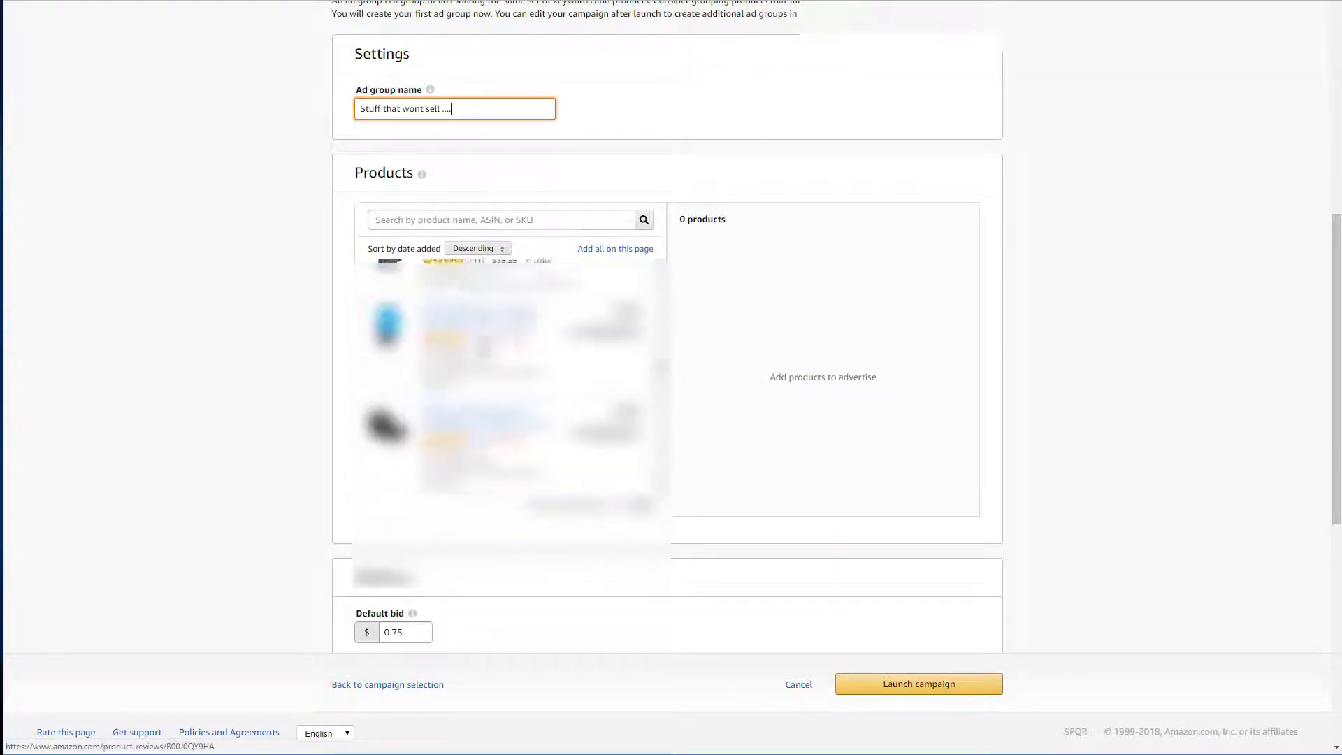
scroll(510, 378, down, 2)
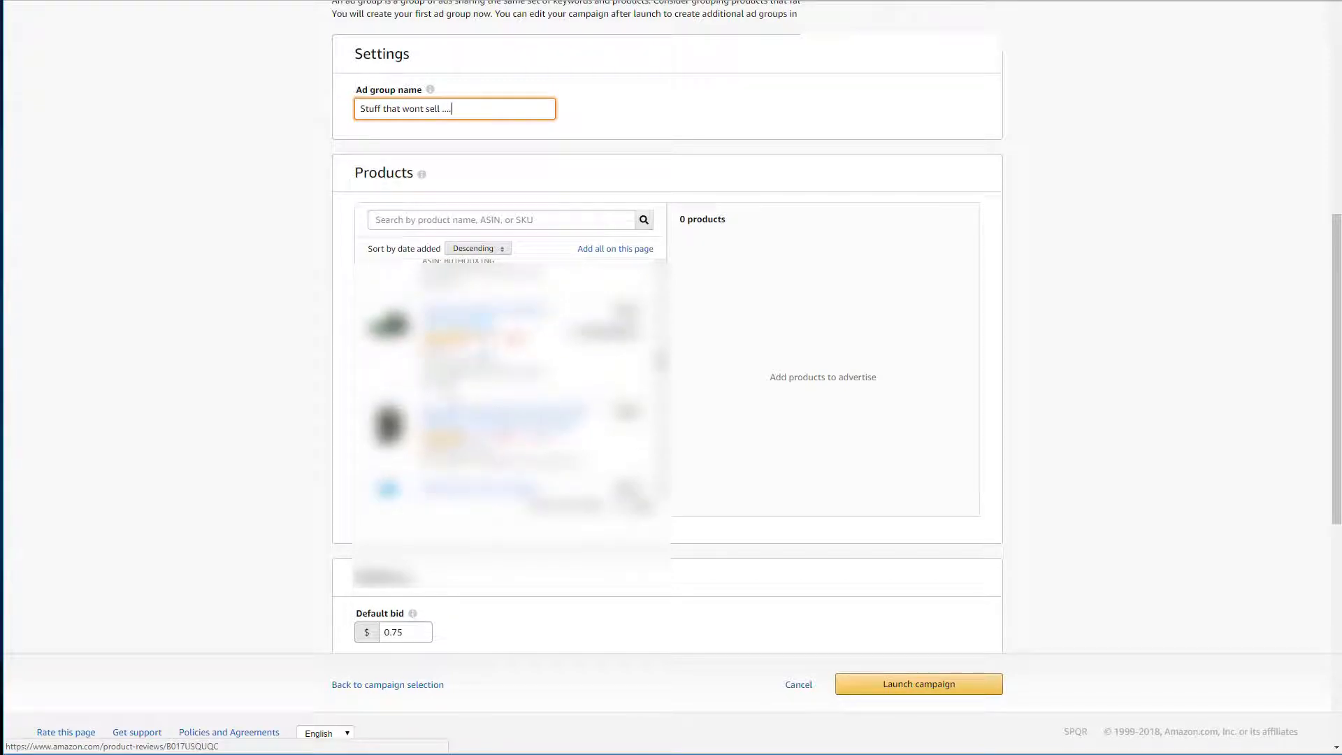
scroll(510, 378, down, 3)
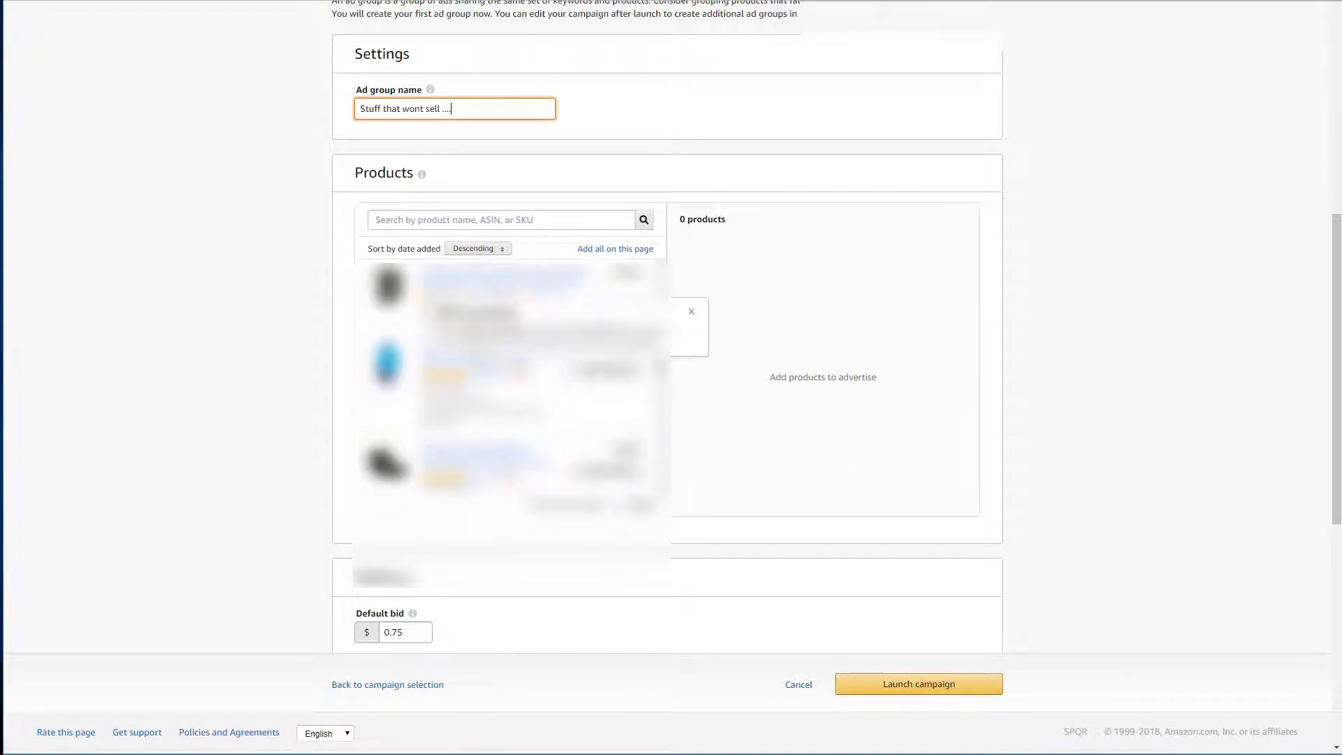
scroll(510, 377, up, 1)
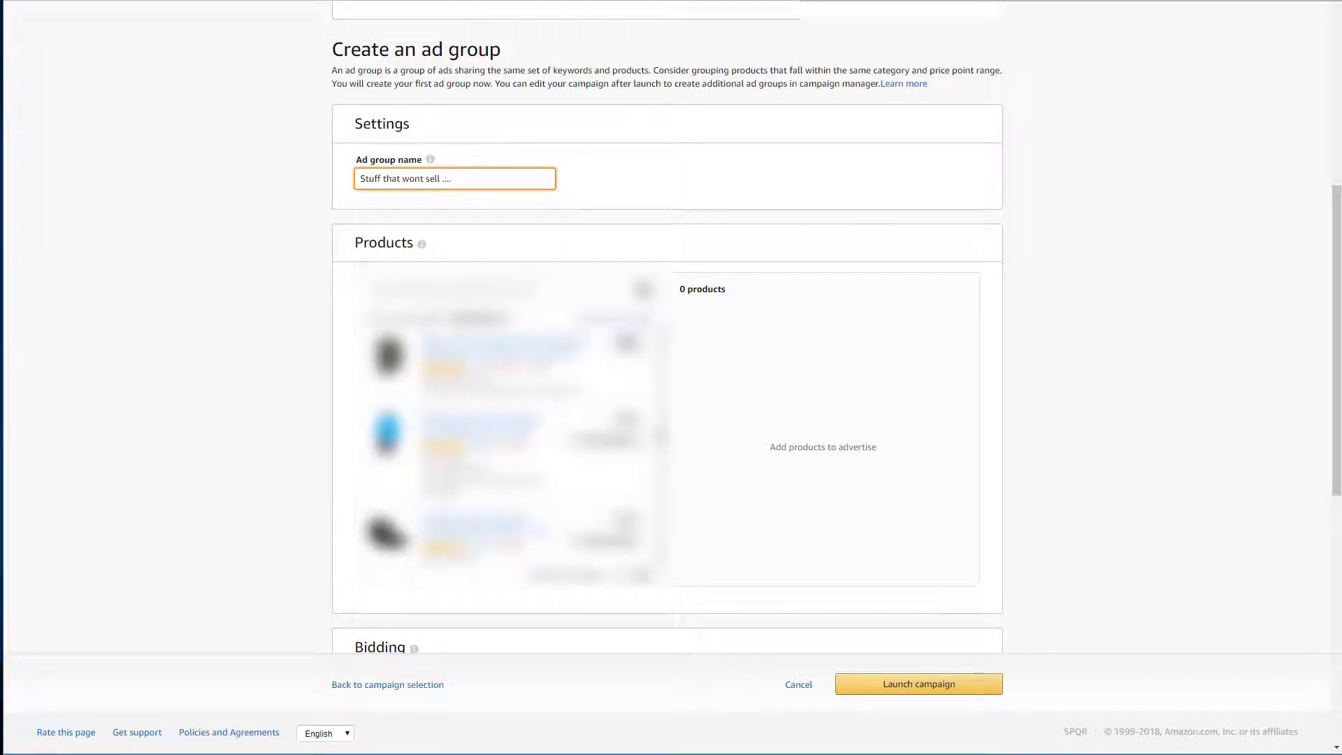
click(627, 342)
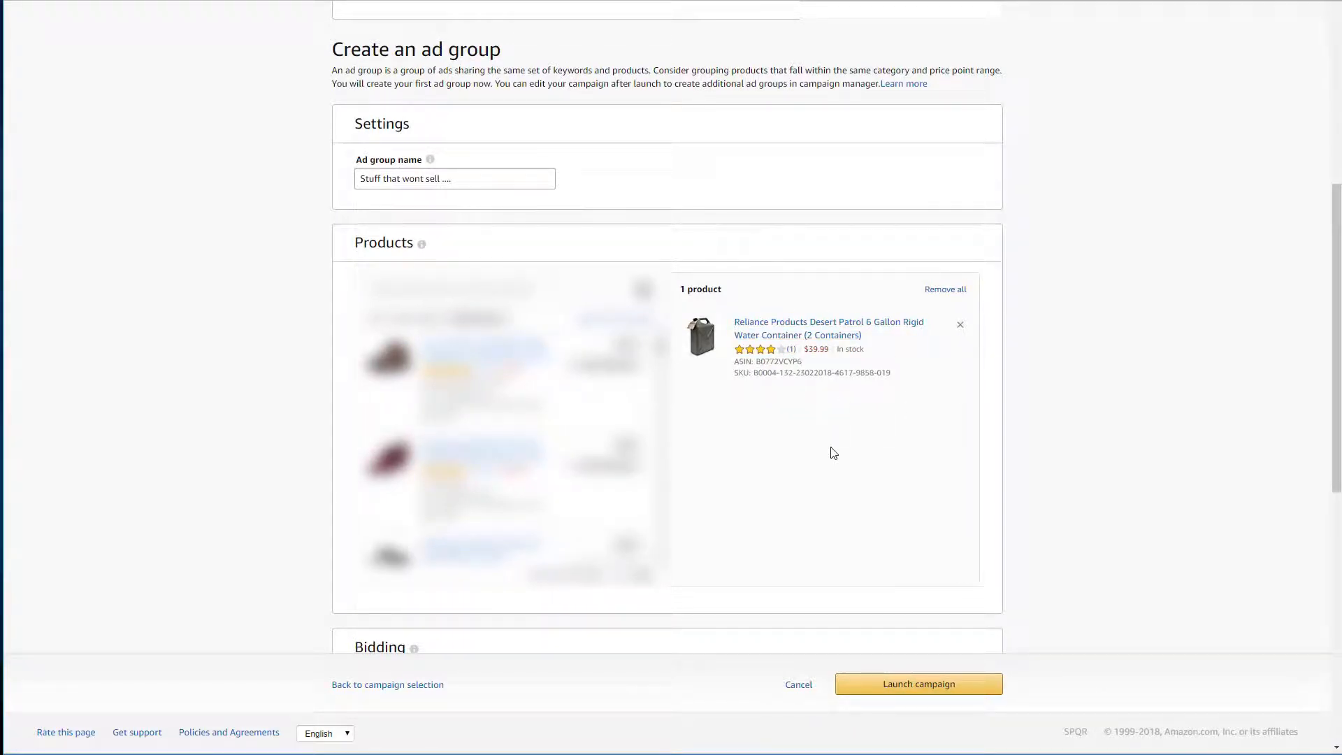
Set the ad group's default bid to $0.15 and highlight the suggested bid range for comparison
scroll(837, 450, down, 1)
scroll(837, 450, down, 2)
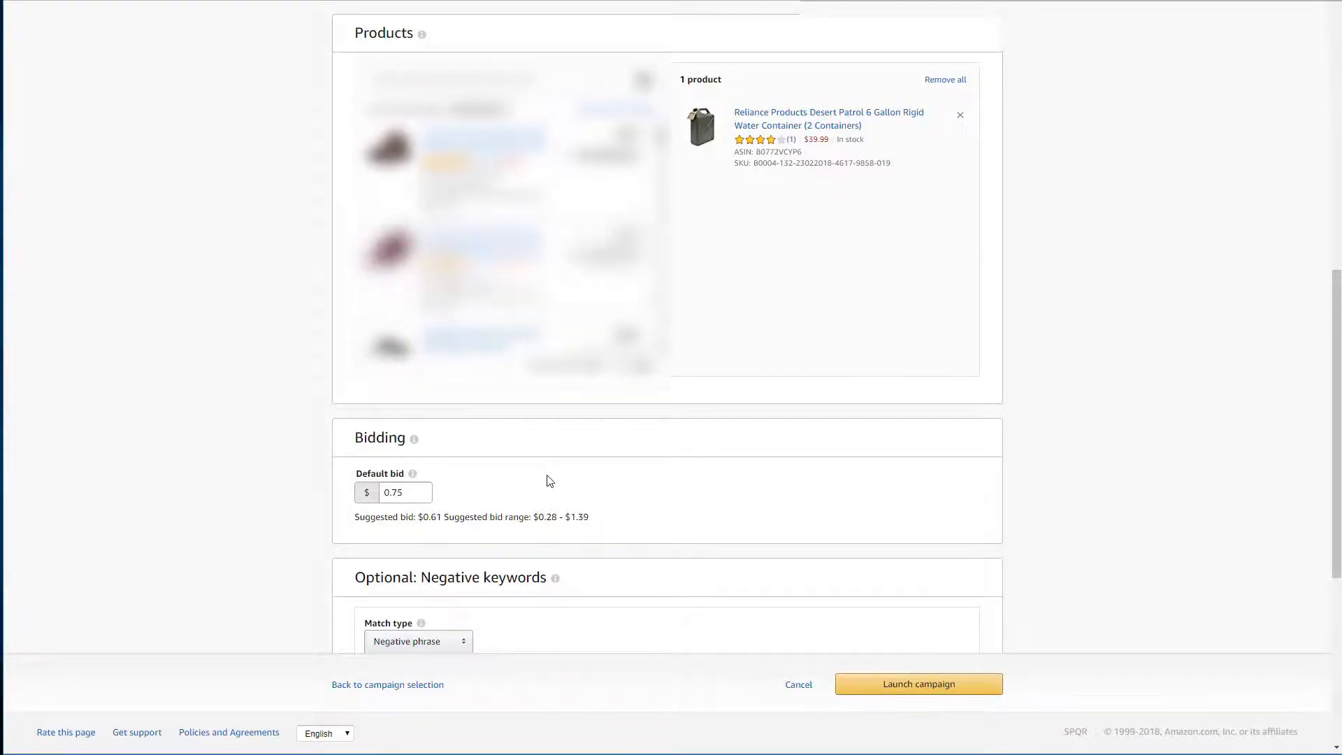
scroll(548, 480, down, 1)
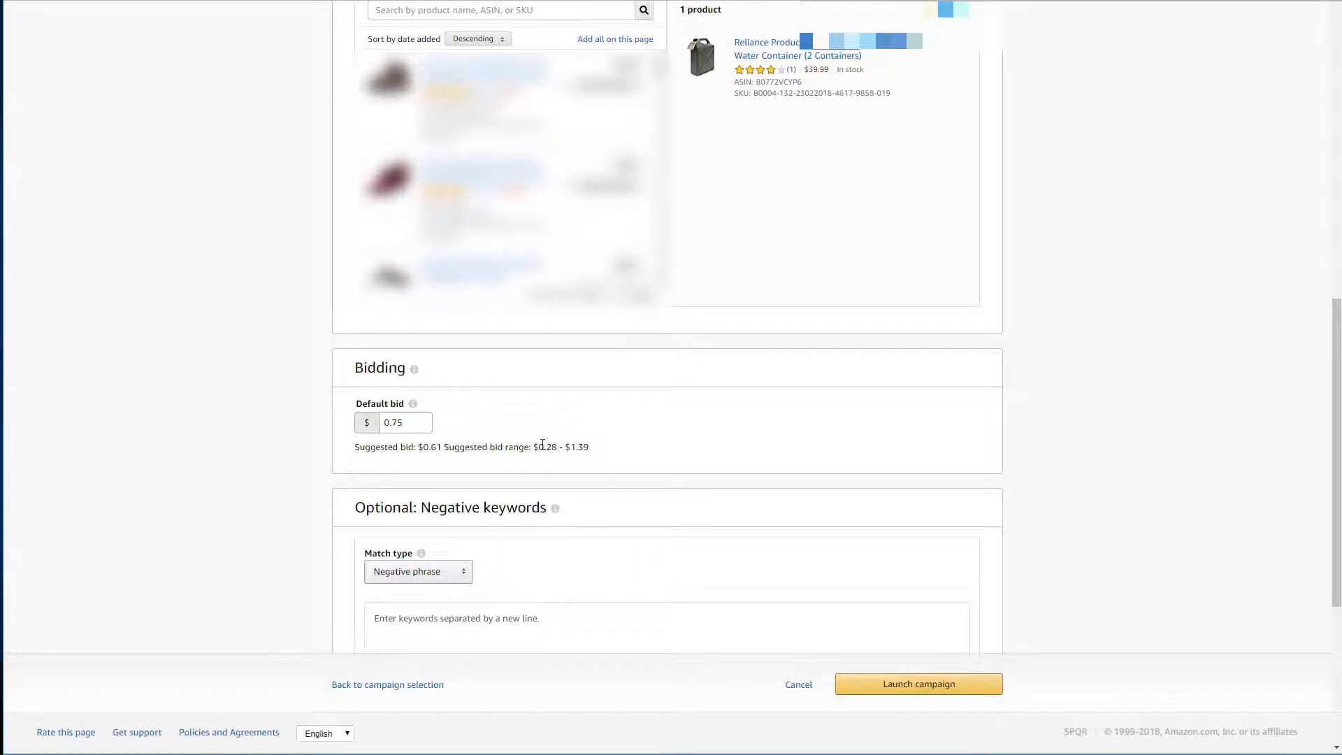
drag(394, 421, 407, 421)
text(15)
drag(532, 447, 598, 451)
drag(545, 448, 599, 452)
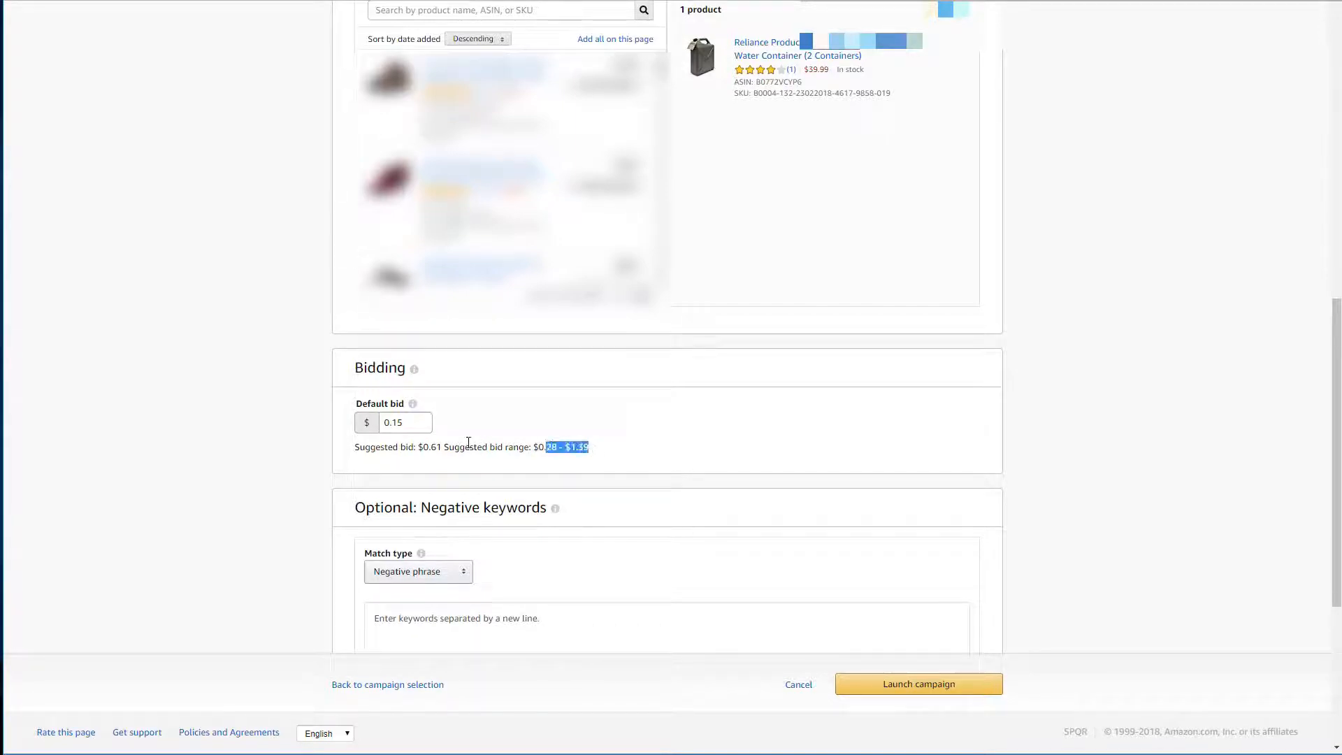
Set the ad group's default bid to $0.10 and check it against the campaign's budget and targeting settings
click(387, 424)
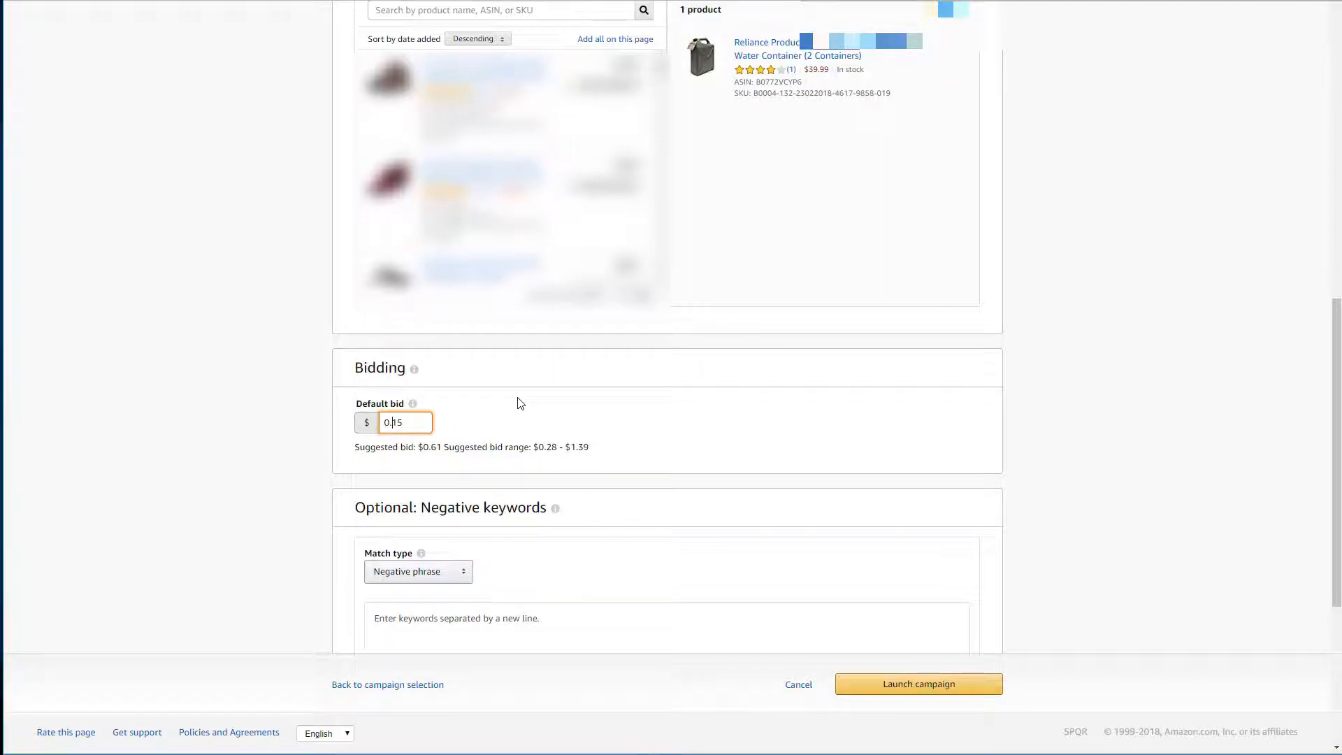
double_click(396, 424)
text(0.10)
scroll(420, 405, up, 5)
scroll(471, 336, up, 6)
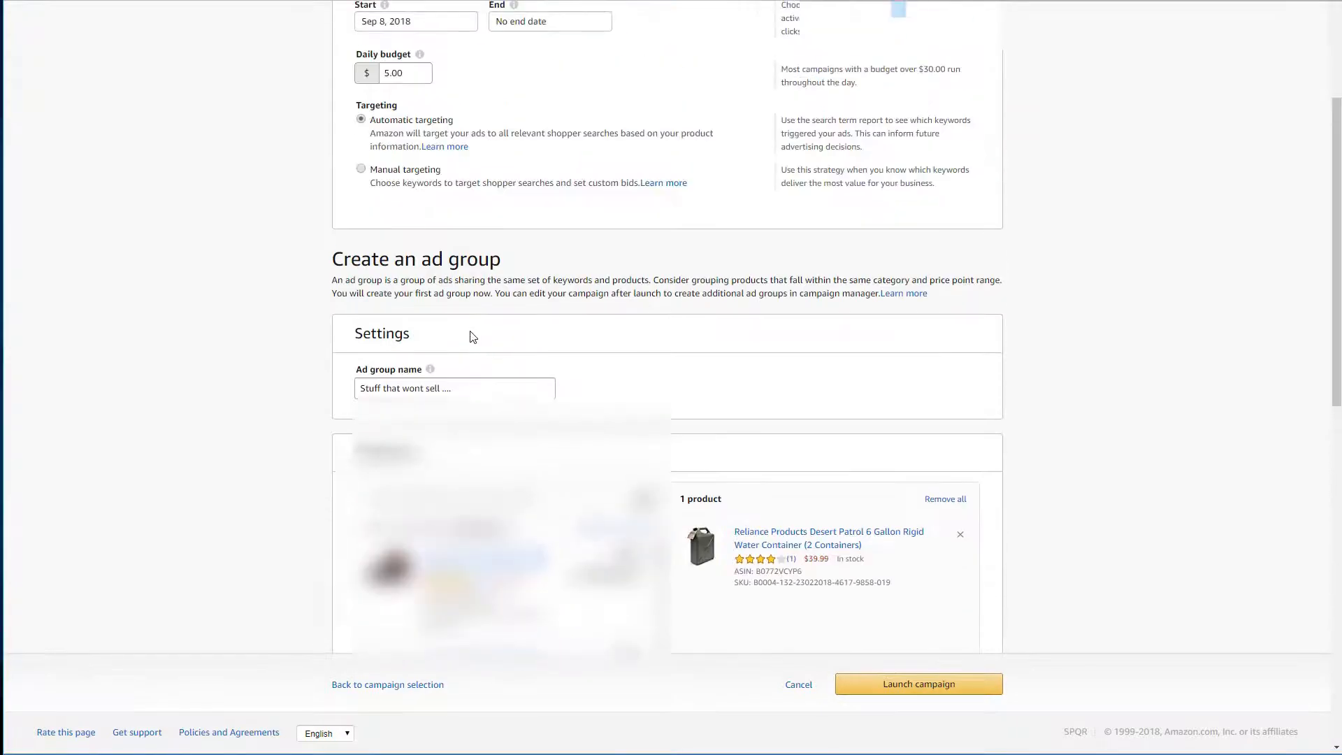
scroll(618, 433, down, 5)
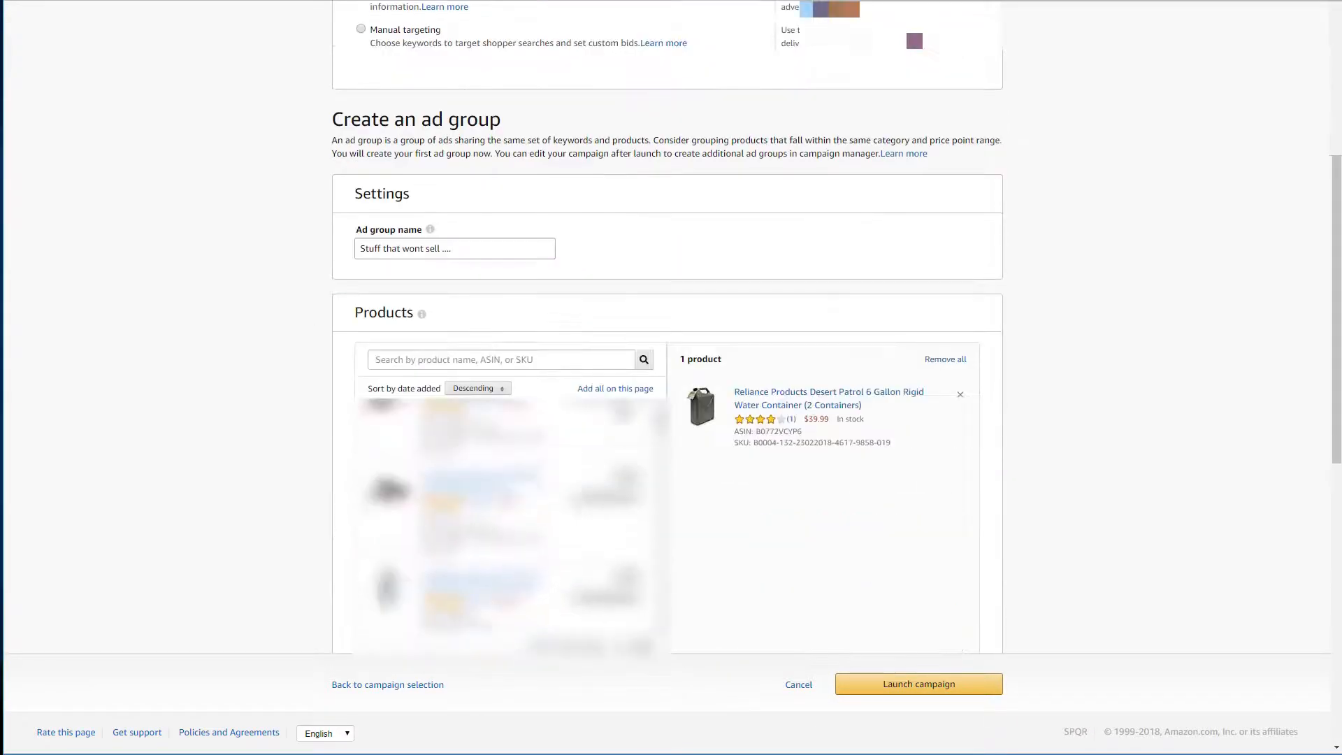
scroll(836, 491, down, 5)
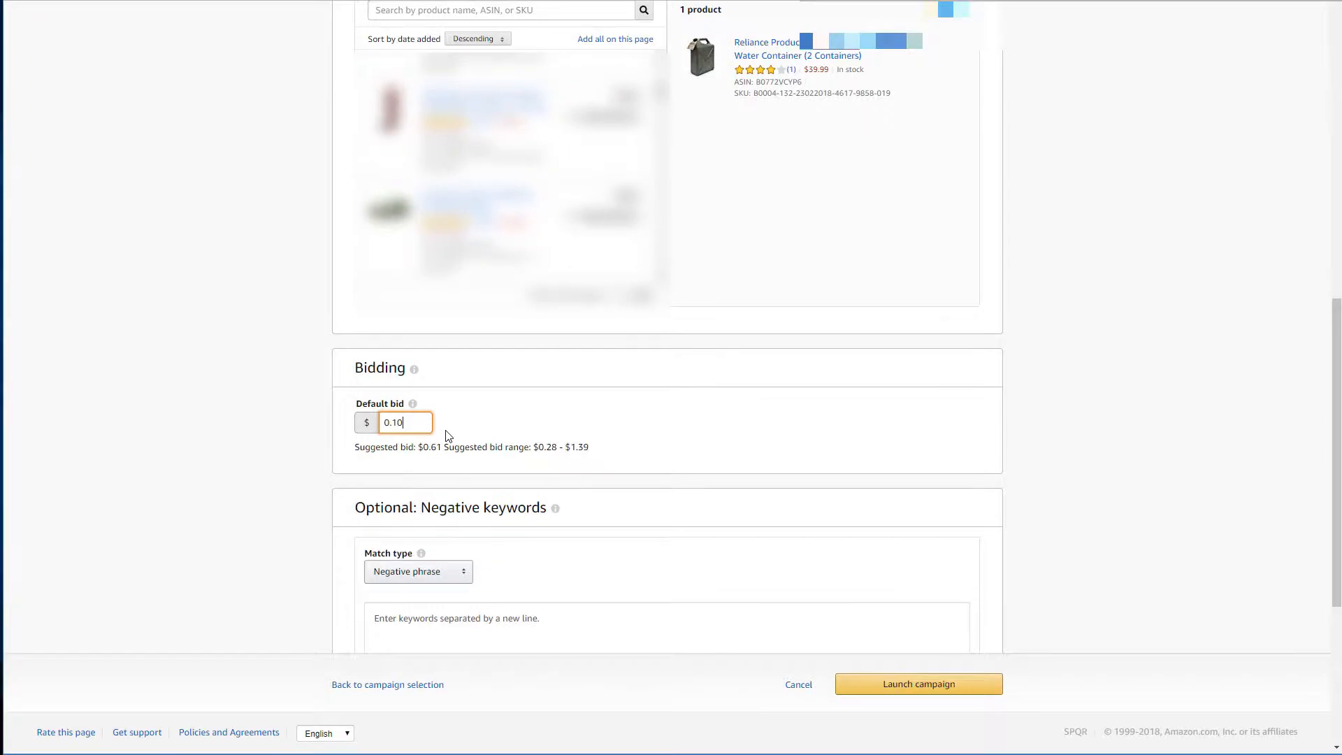
Set the campaign's daily budget to $2.00 and re-enter the cents of the ad group's default bid
scroll(448, 436, up, 10)
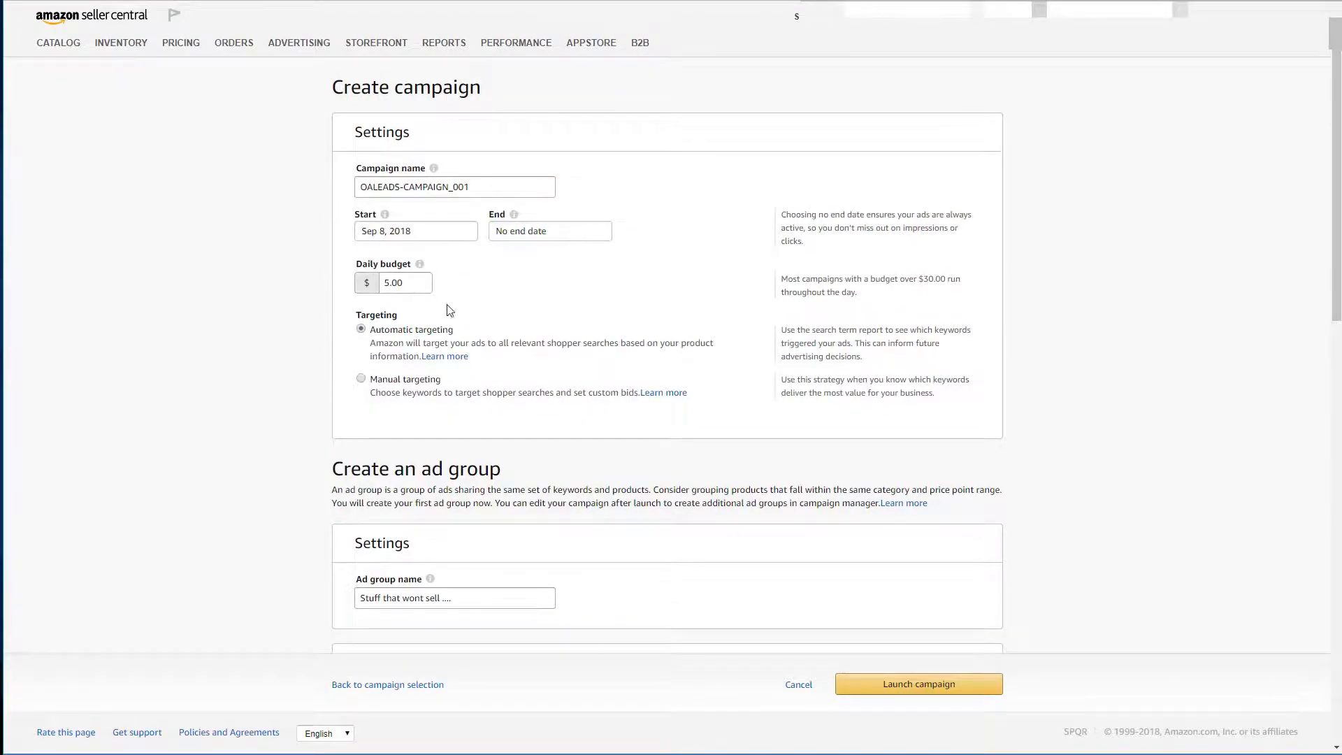
drag(420, 283, 382, 280)
text(2.00)
scroll(565, 294, down, 10)
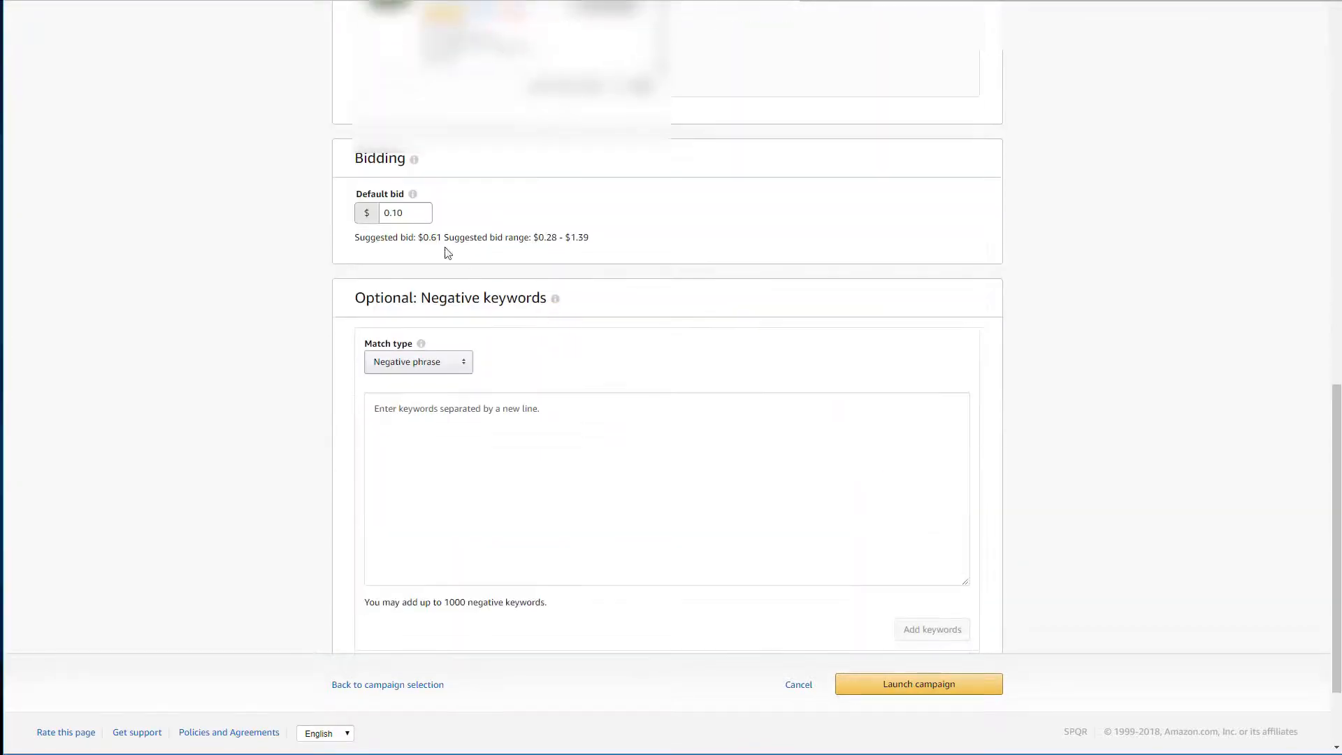
drag(404, 213, 393, 212)
text(25)
Set the campaign's daily budget back to $5.00
scroll(671, 352, up, 2)
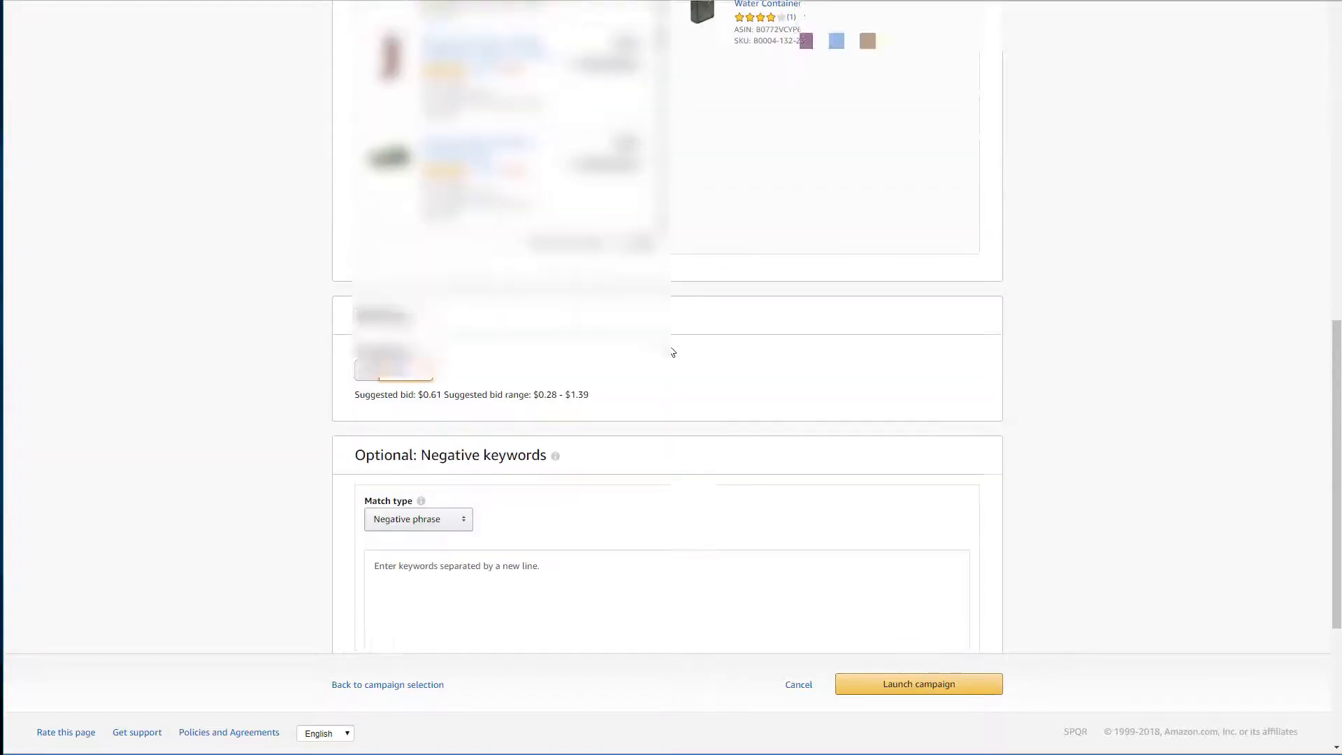
scroll(673, 353, up, 8)
click(396, 282)
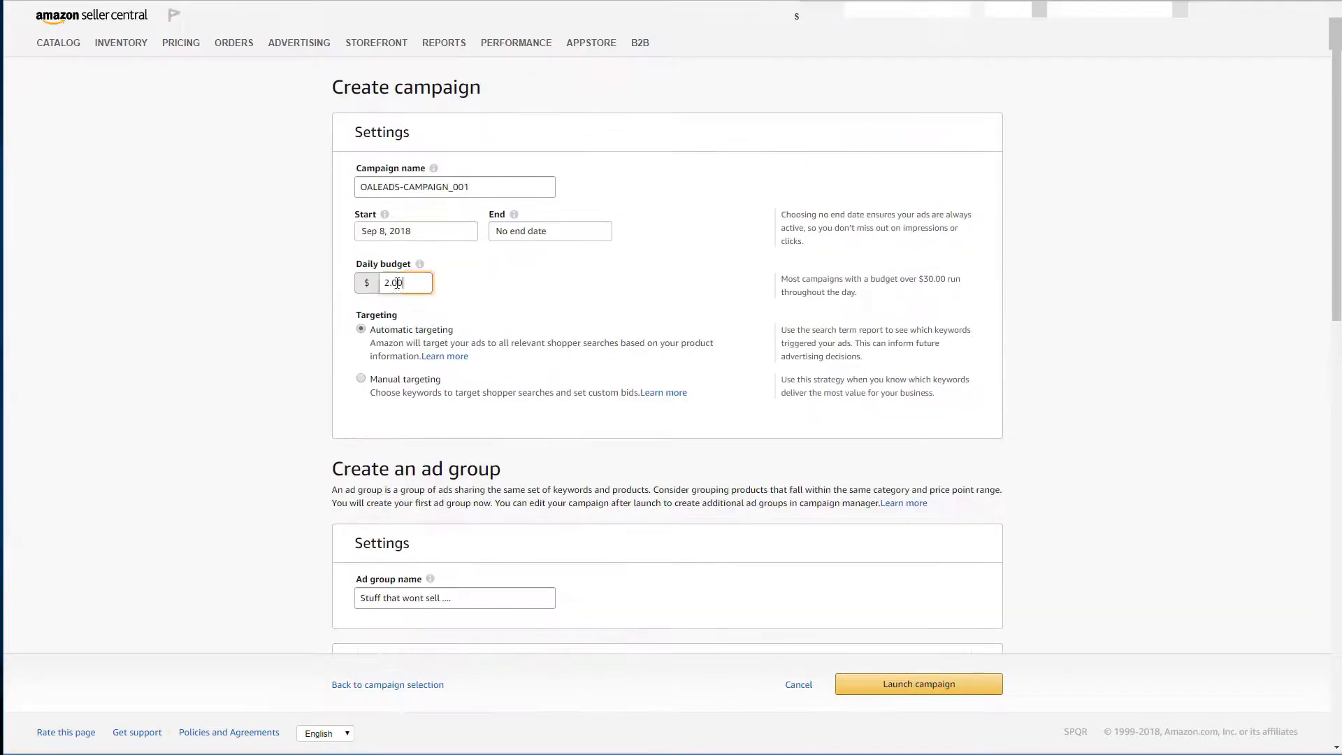
drag(396, 282, 351, 285)
text(5)
click(518, 292)
Review the campaign form through to the negative keywords, leave them empty, and launch the campaign
scroll(566, 326, down, 5)
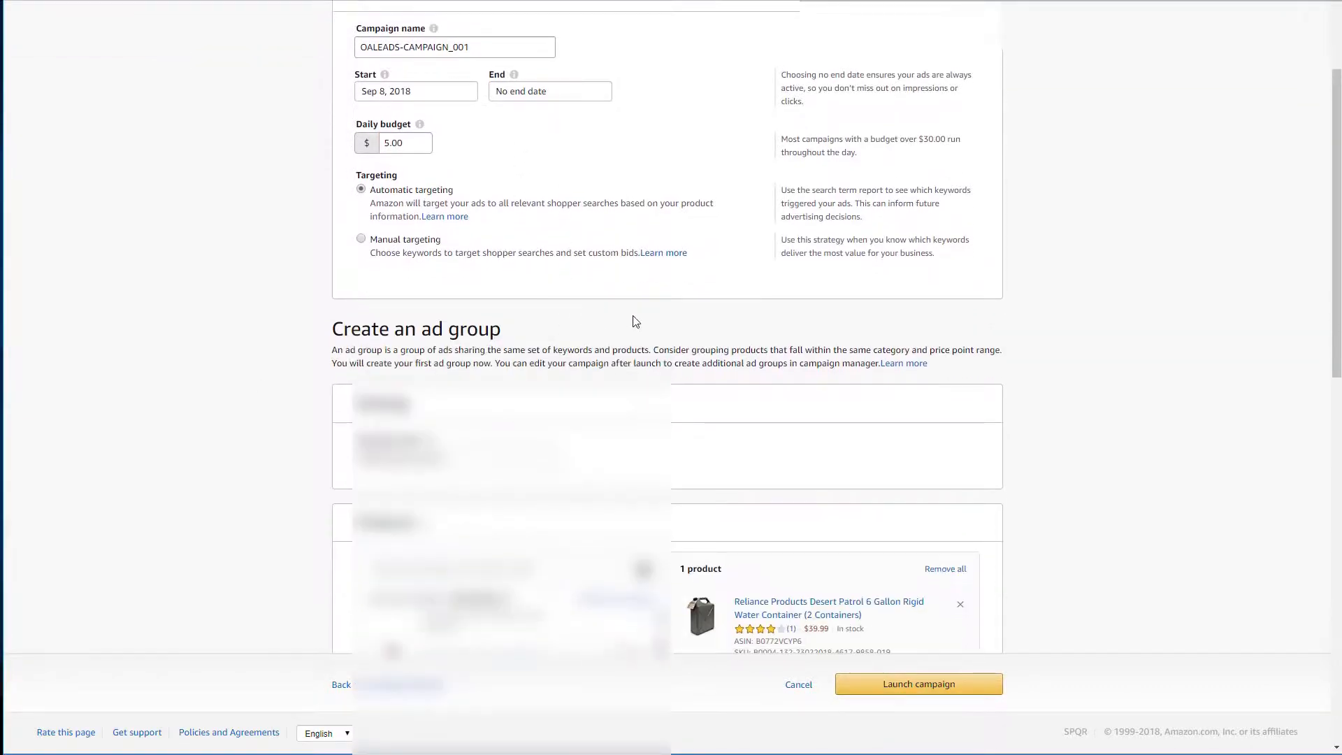
scroll(635, 339, up, 3)
scroll(634, 338, down, 10)
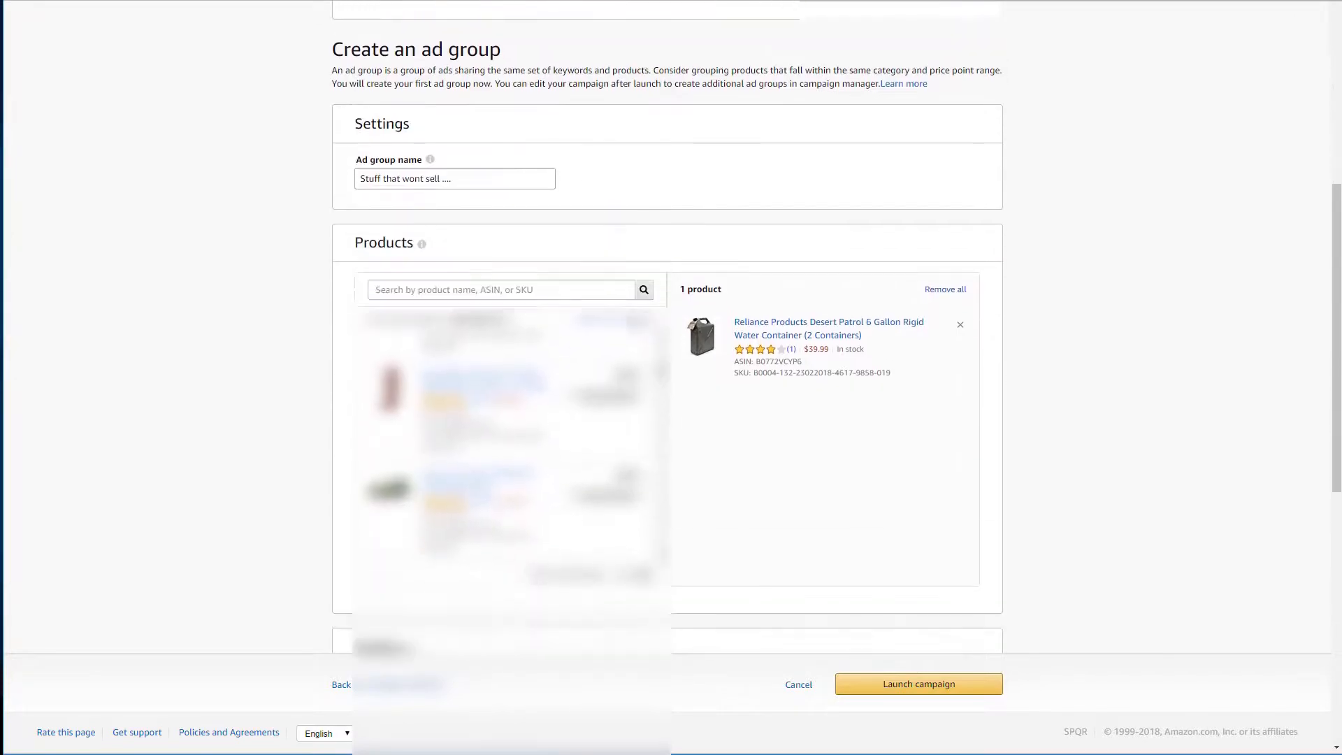
scroll(633, 351, up, 2)
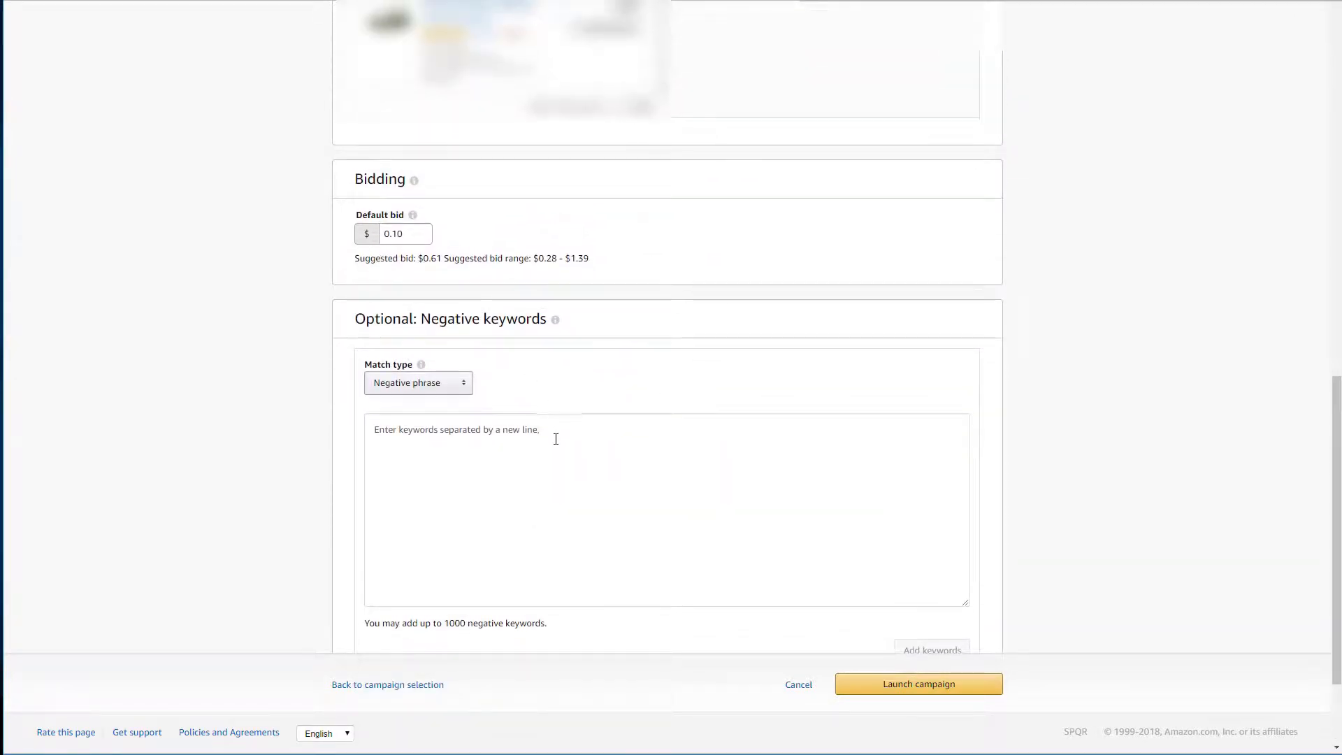
scroll(550, 334, down, 2)
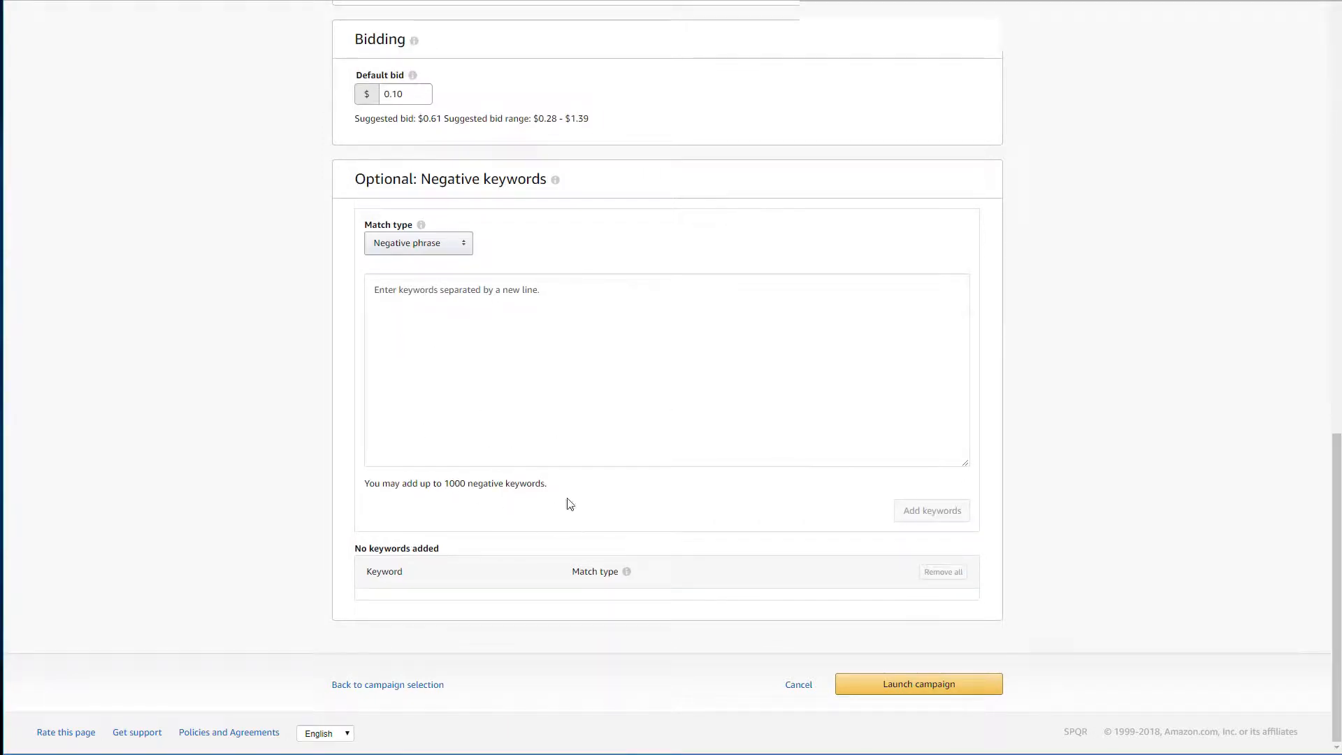
click(921, 691)
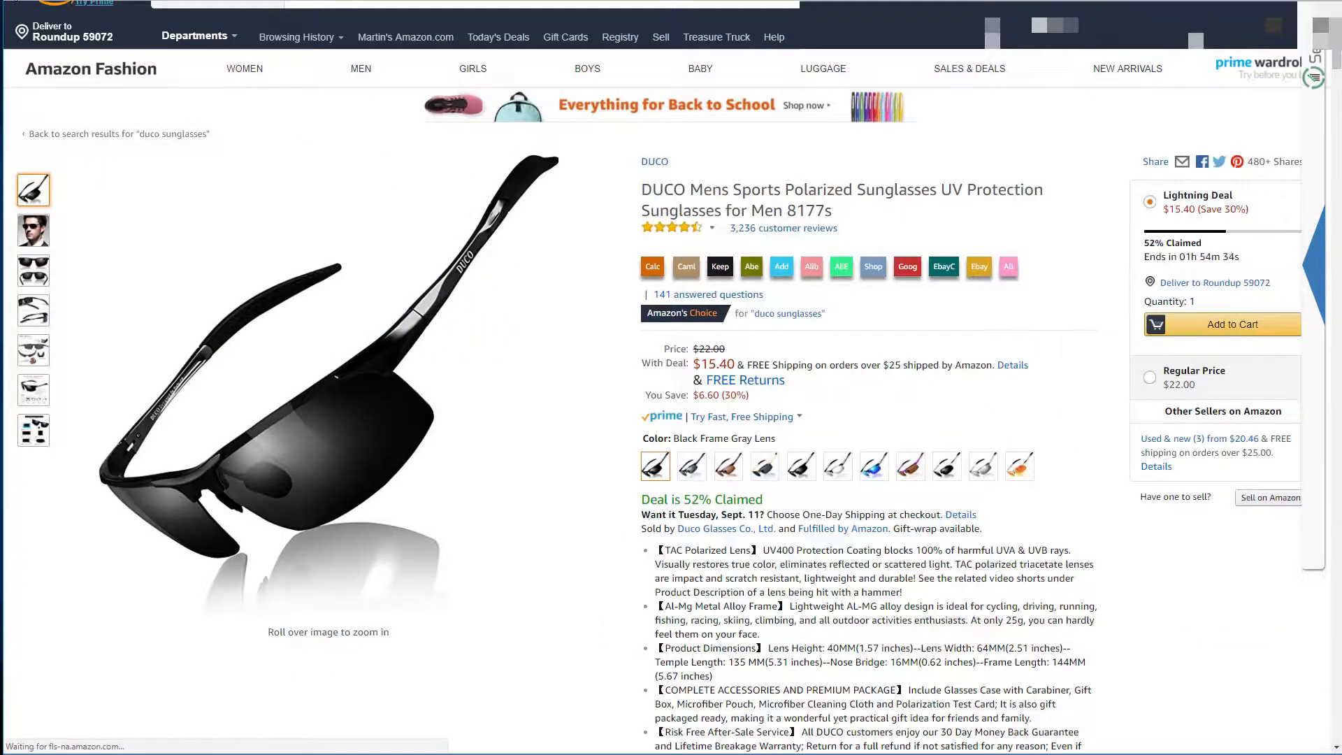
Return from the DUCO product page to the search results and examine the sponsored sunglasses listings and their sales ranks
click(16, 1)
scroll(413, 515, up, 2)
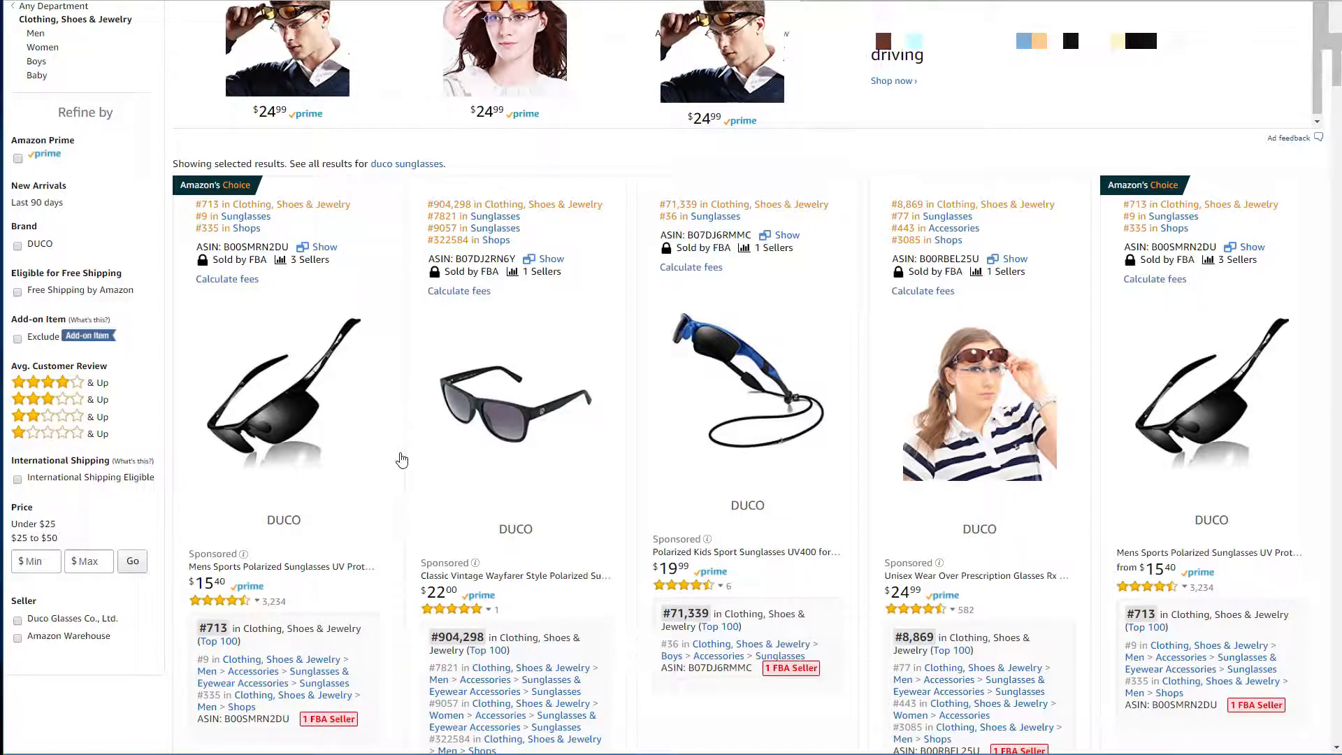
scroll(439, 559, down, 3)
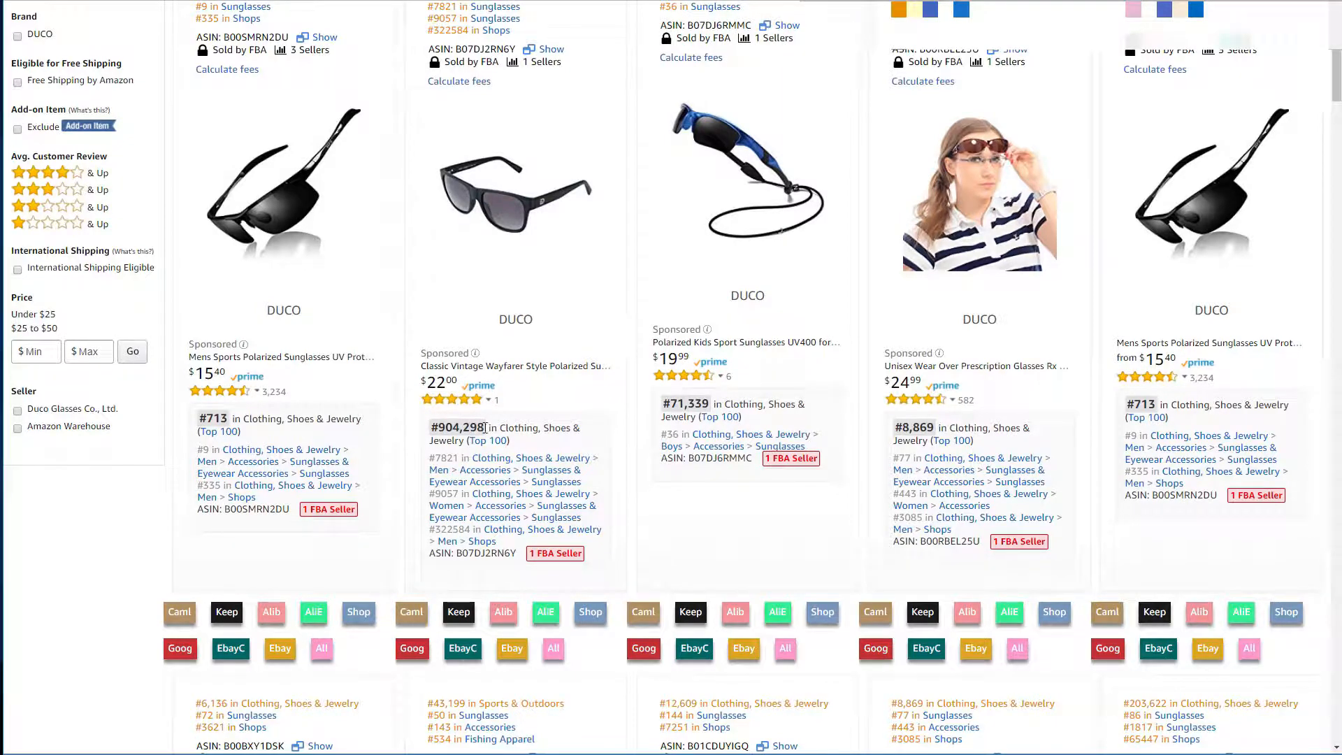
Review the top sponsored brand ads and the row of sponsored DUCO sunglasses in the search results
scroll(308, 395, up, 1)
scroll(305, 396, up, 3)
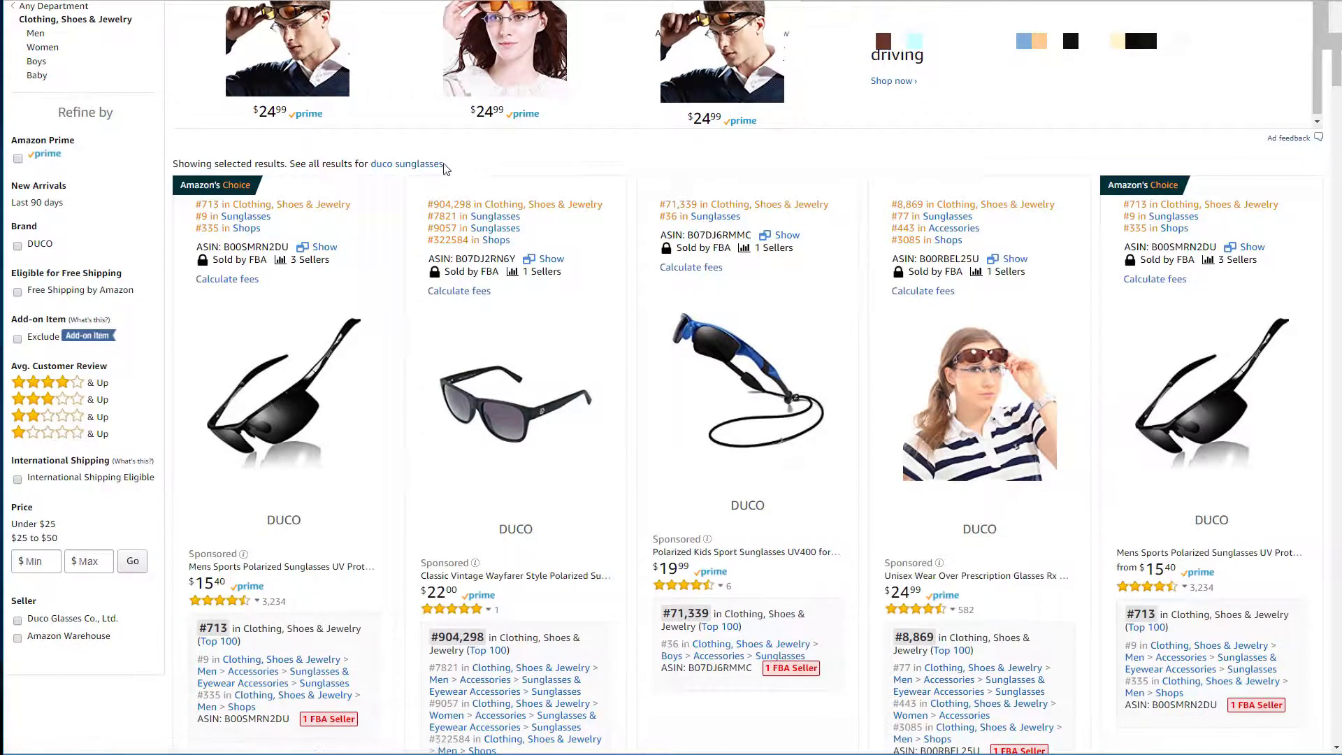
scroll(498, 395, down, 2)
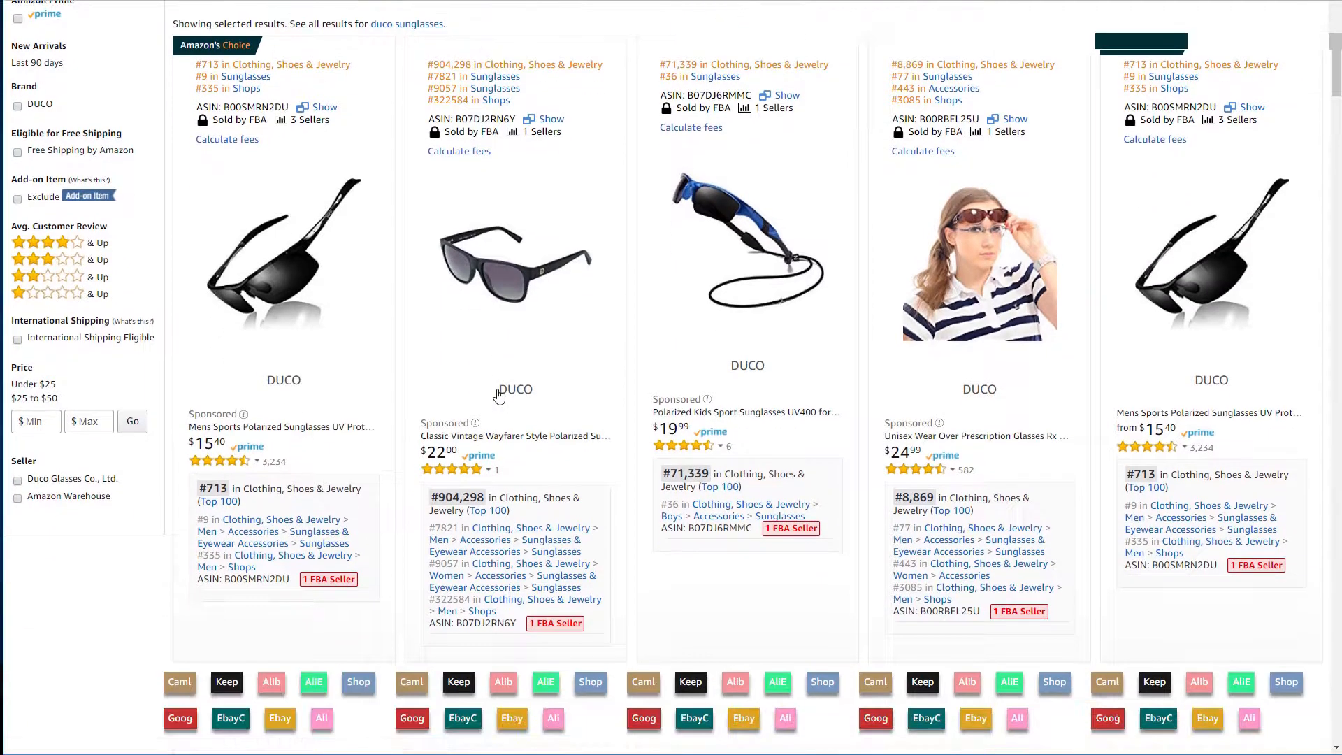
scroll(498, 395, down, 3)
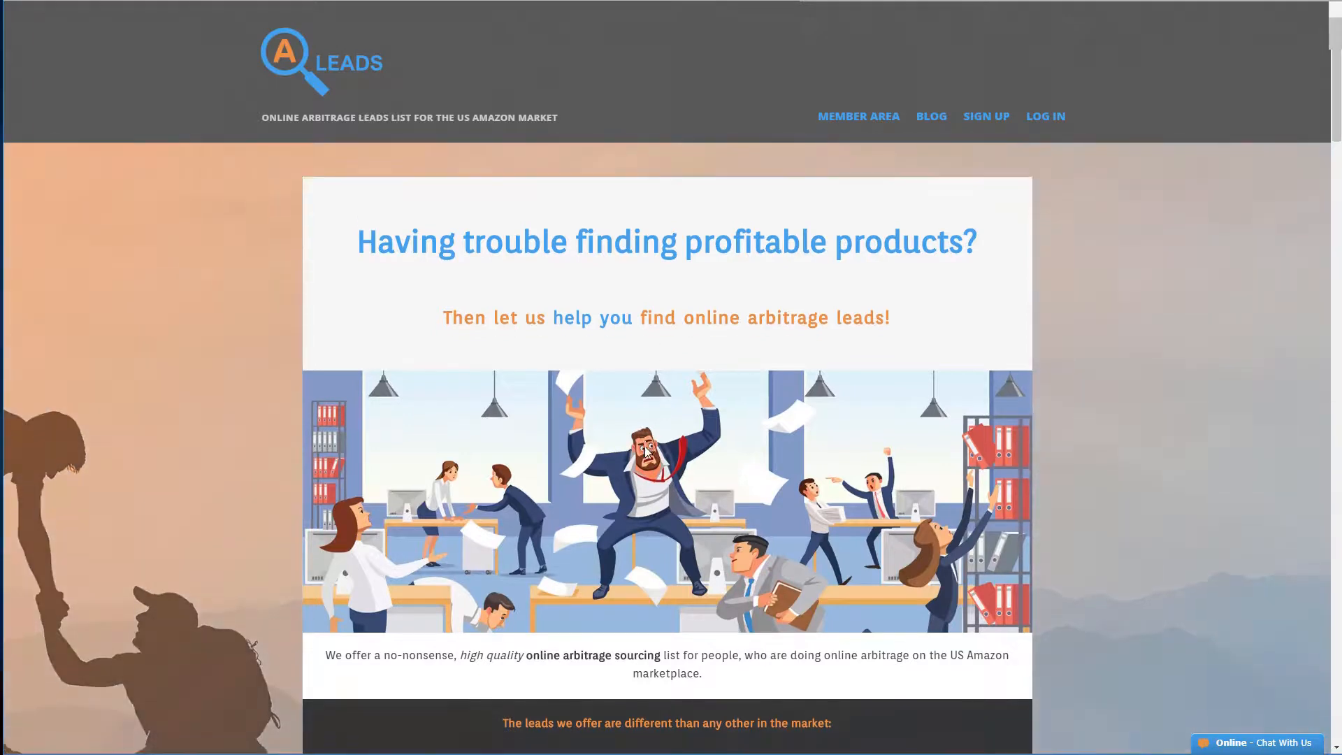
On the OA Leads home page, examine the lead features, the subscription plan options and the free newsletter offer
scroll(645, 447, up, 1)
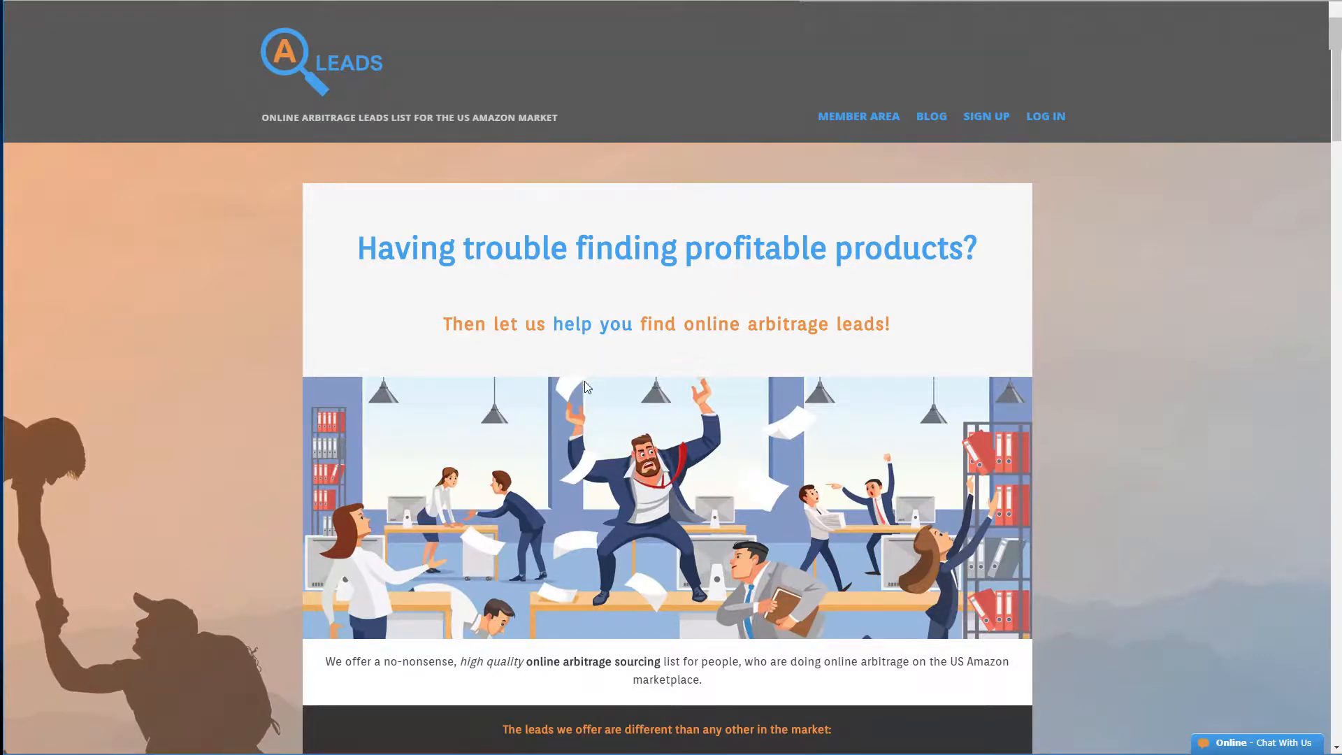
scroll(568, 395, down, 4)
scroll(580, 387, up, 4)
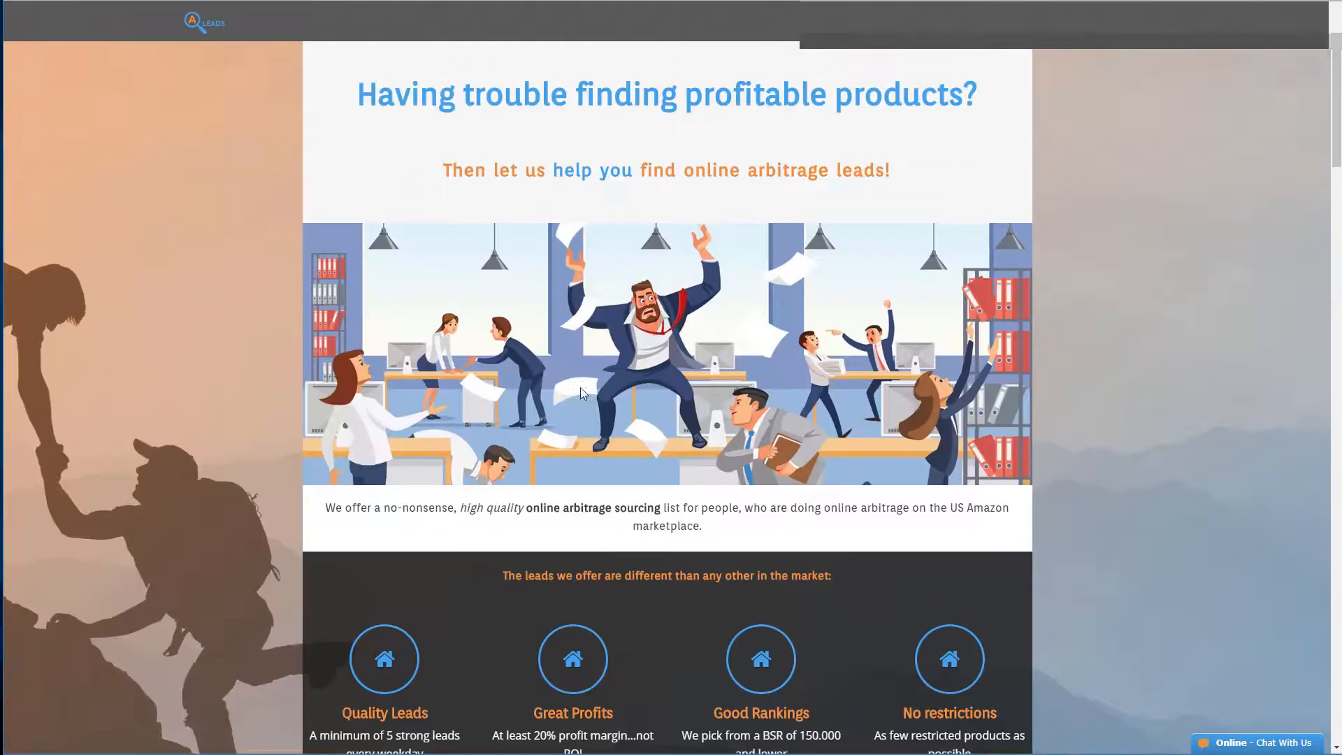
scroll(472, 318, down, 2)
scroll(474, 312, down, 10)
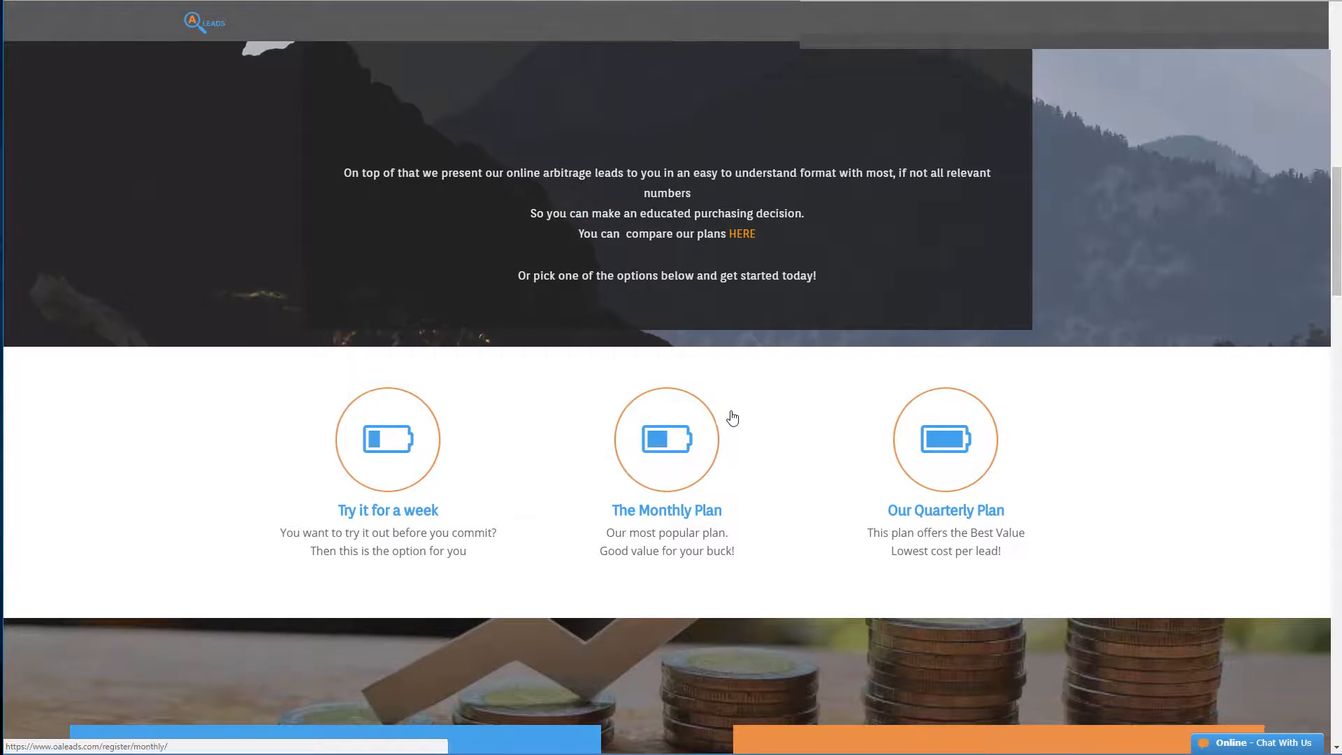
scroll(941, 474, down, 1)
scroll(909, 474, down, 3)
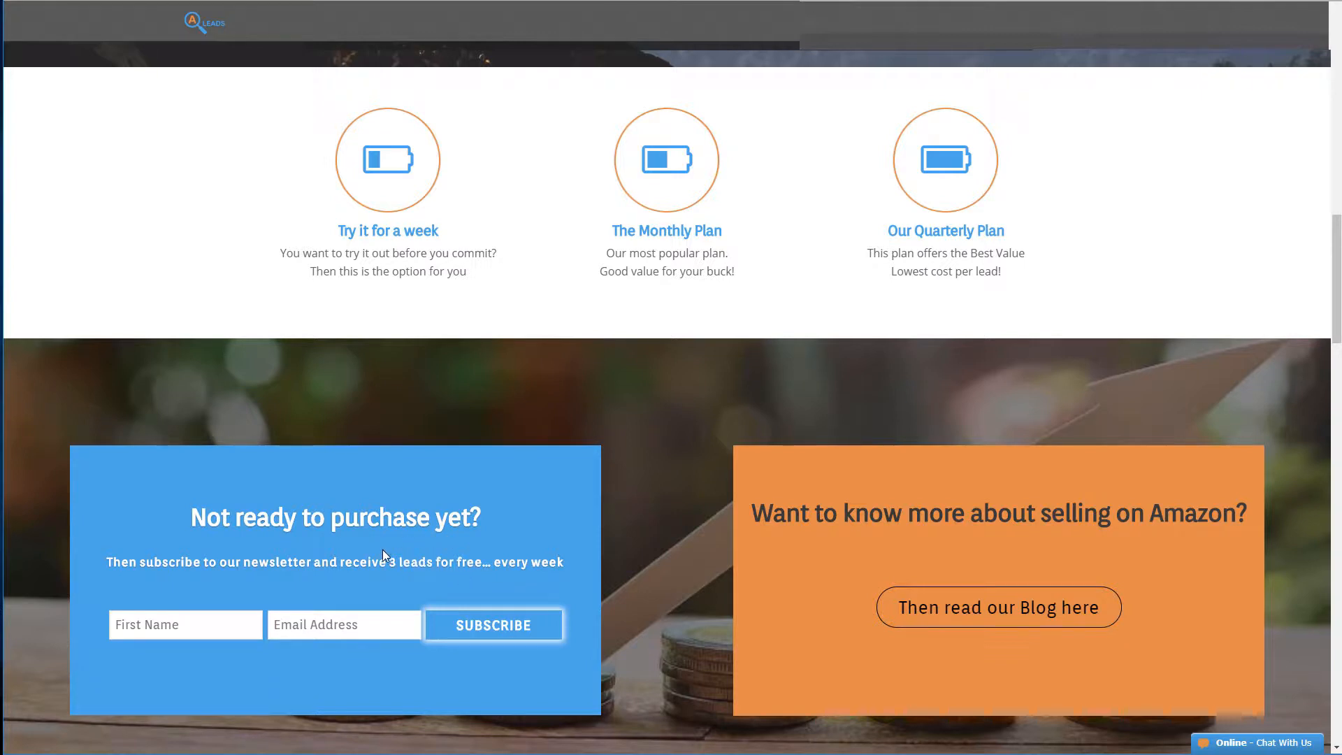
scroll(384, 551, up, 2)
scroll(384, 556, up, 1)
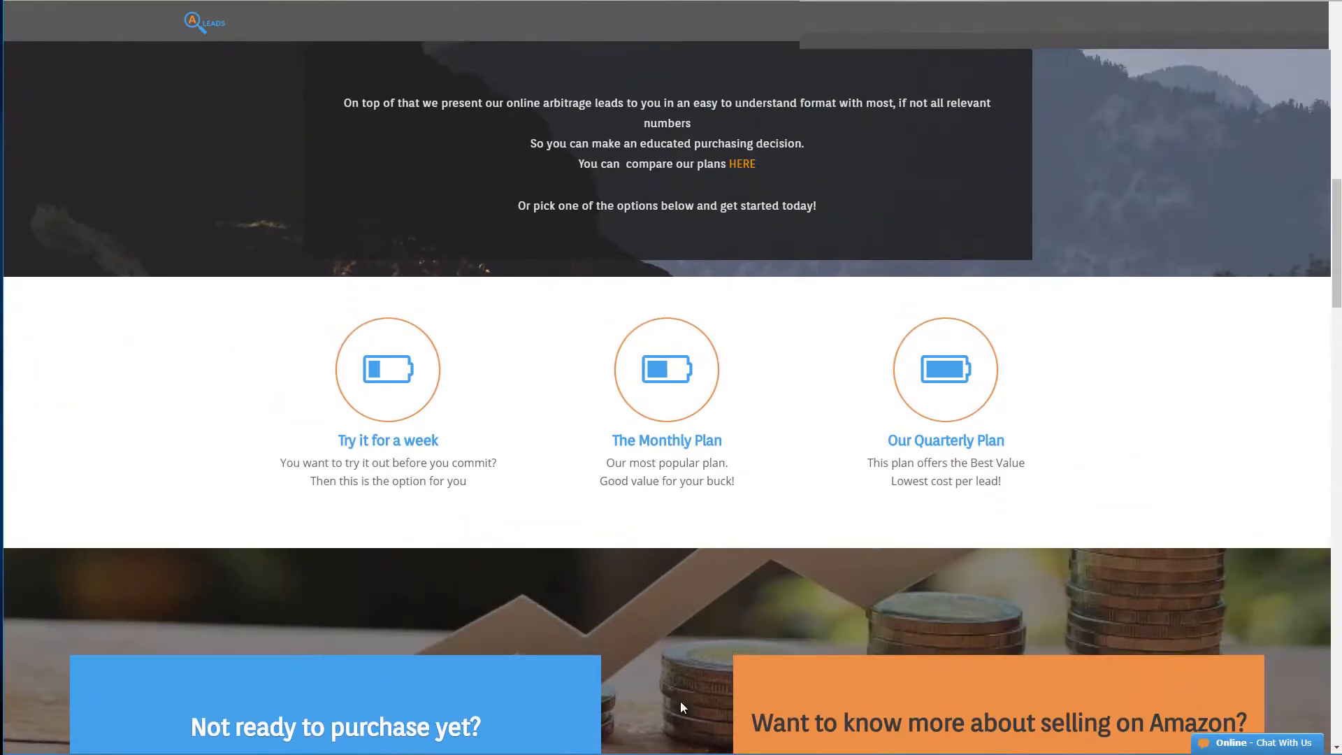
Open the Monthly Plan's sign-up page and highlight its terms line and the number of free trial days
click(679, 448)
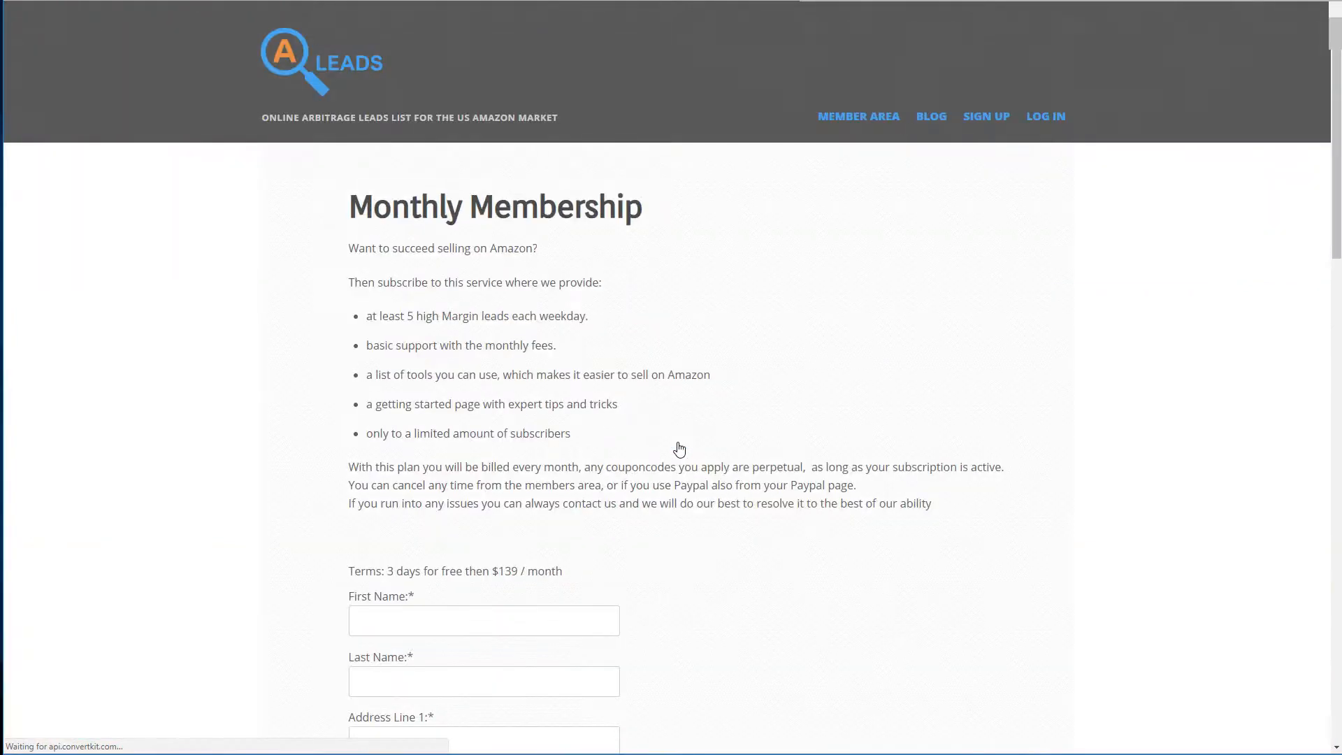
scroll(458, 523, down, 1)
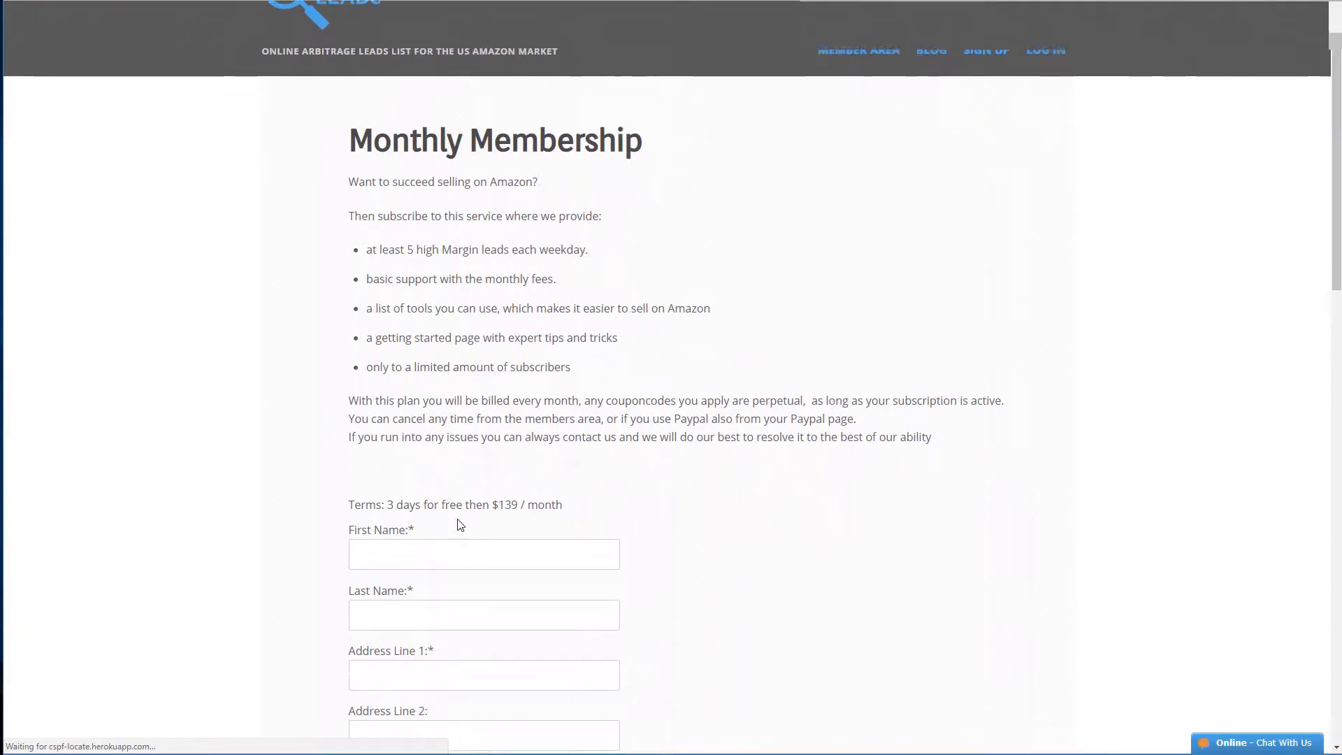
drag(353, 503, 569, 505)
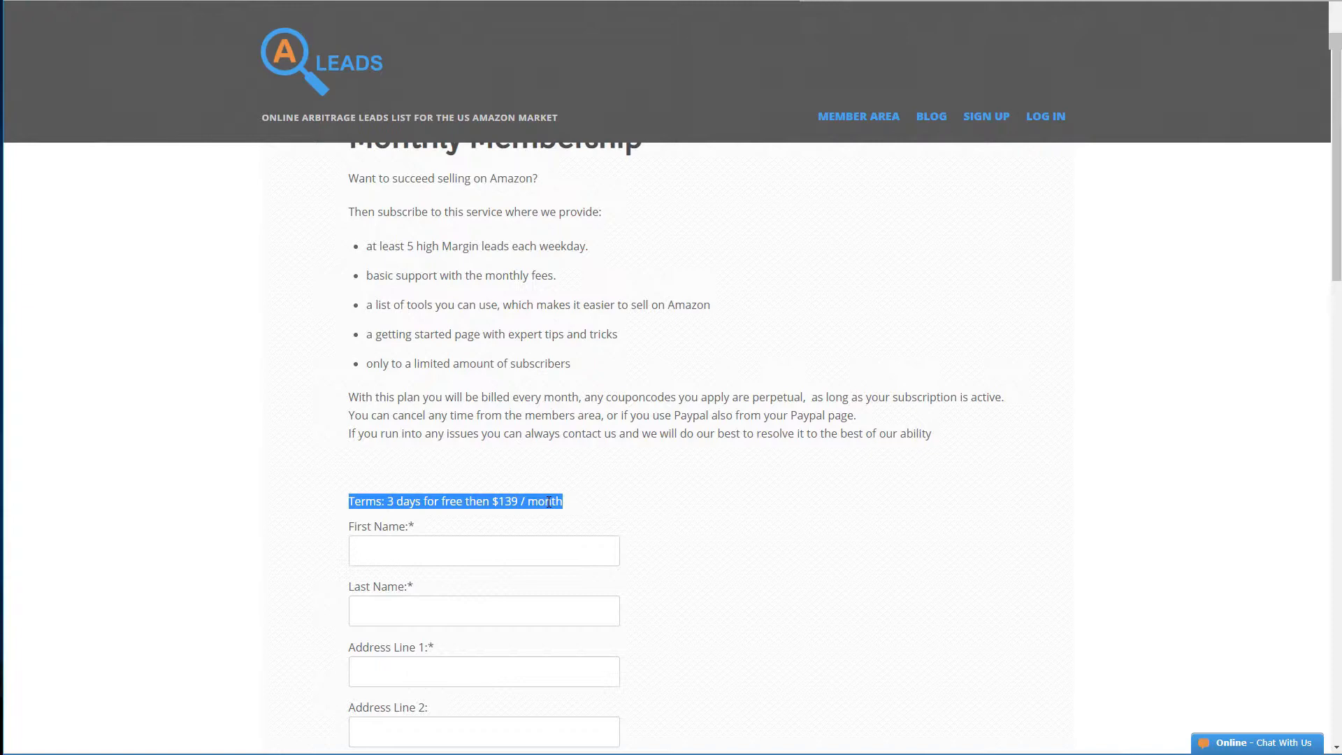
click(390, 501)
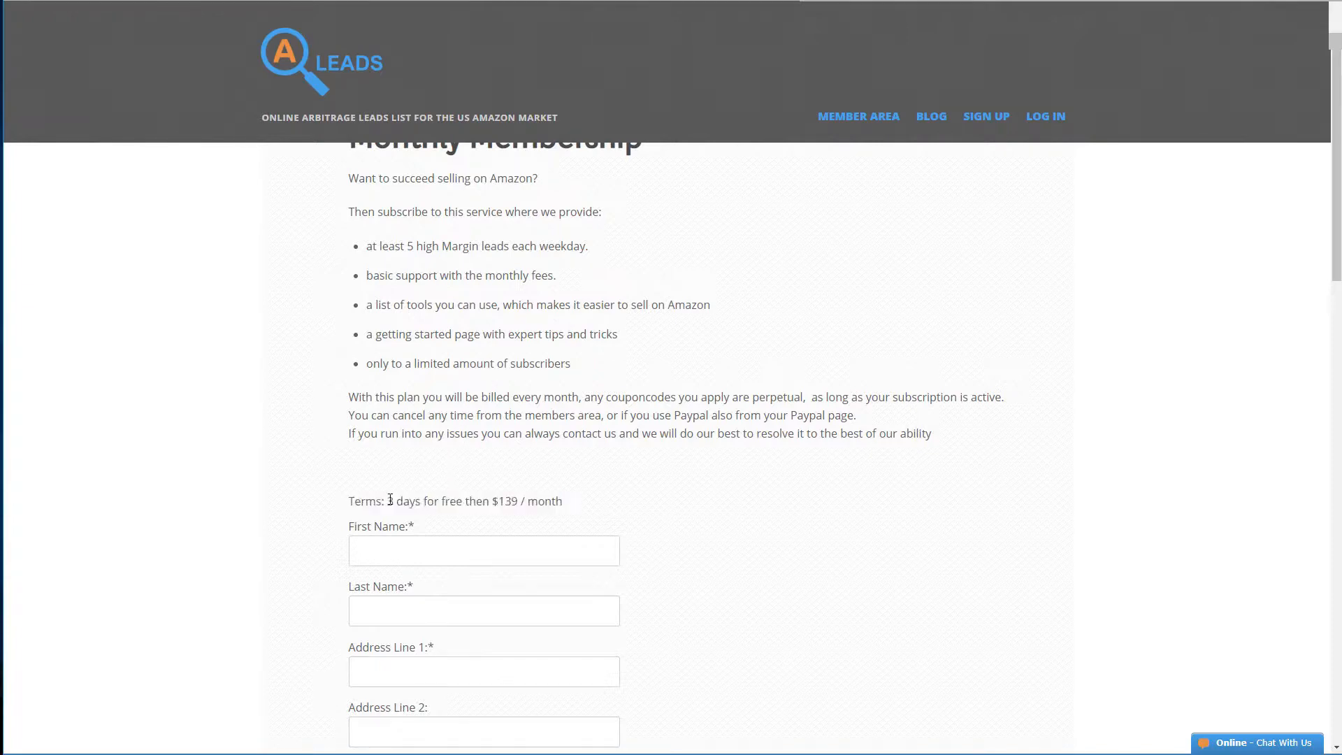
double_click(390, 501)
scroll(625, 484, up, 1)
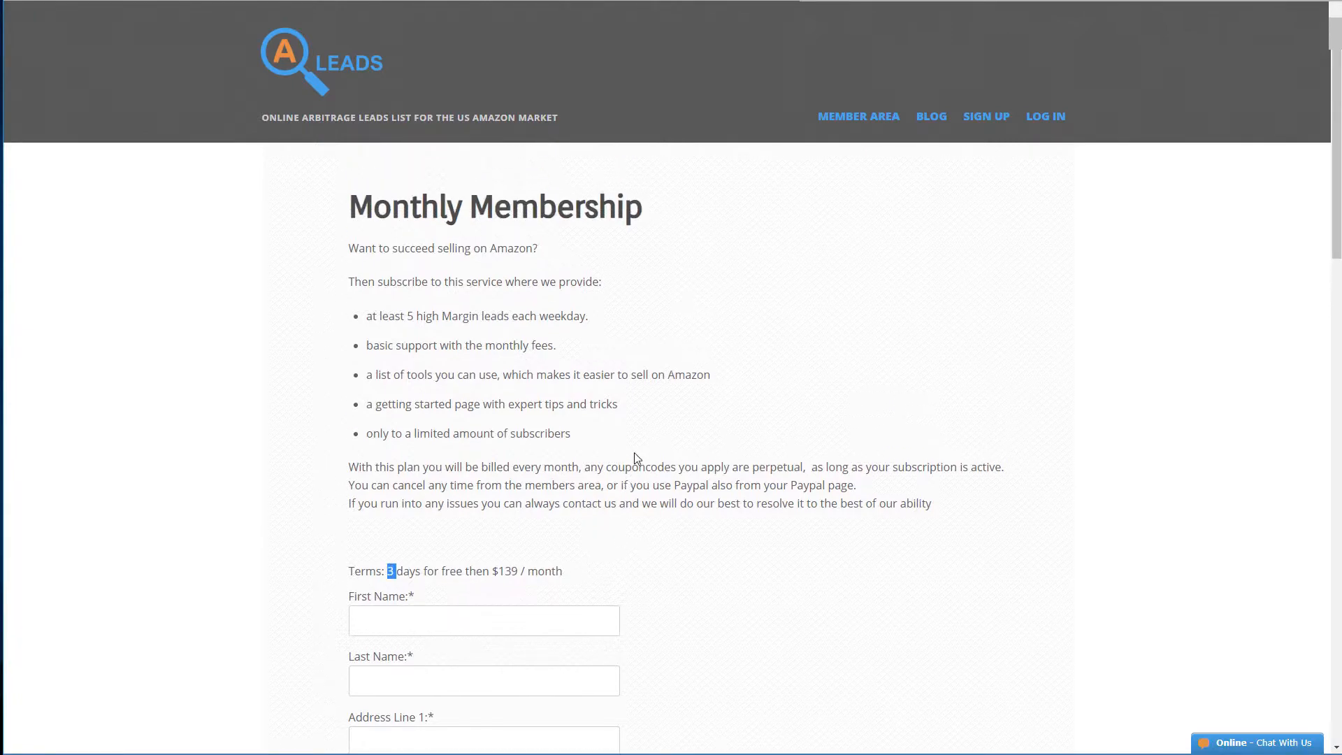